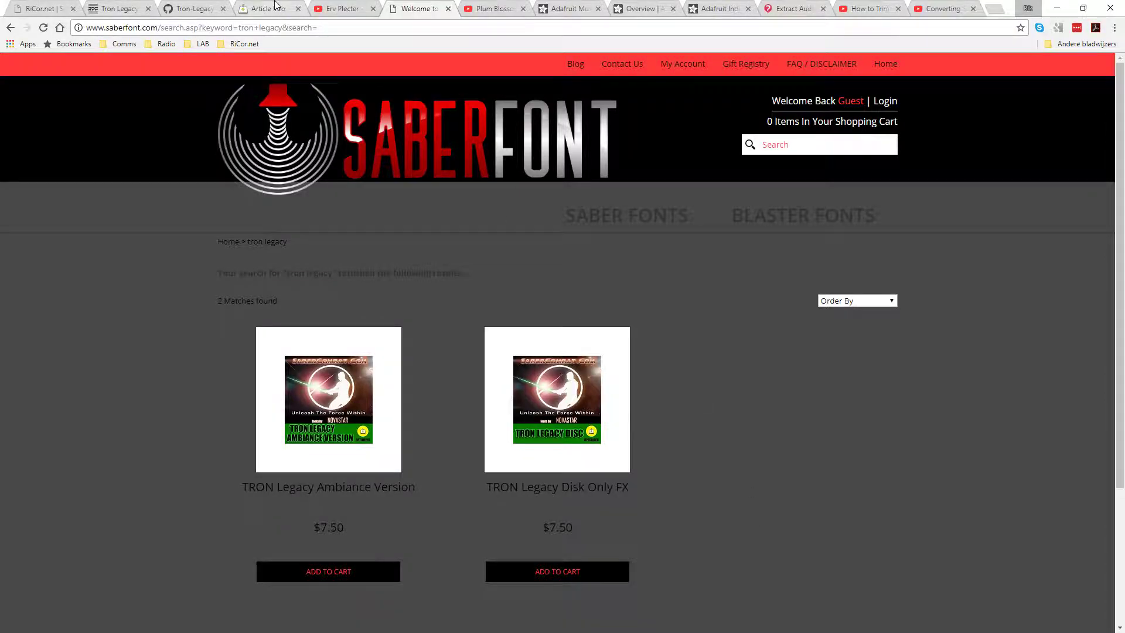
Examine the specs in the Plecter Labs Tron Legacy Identity Disc article, highlighting the line about the 2 Novastar fonts
{"action": "left_click", "coordinate": [265, 9]}
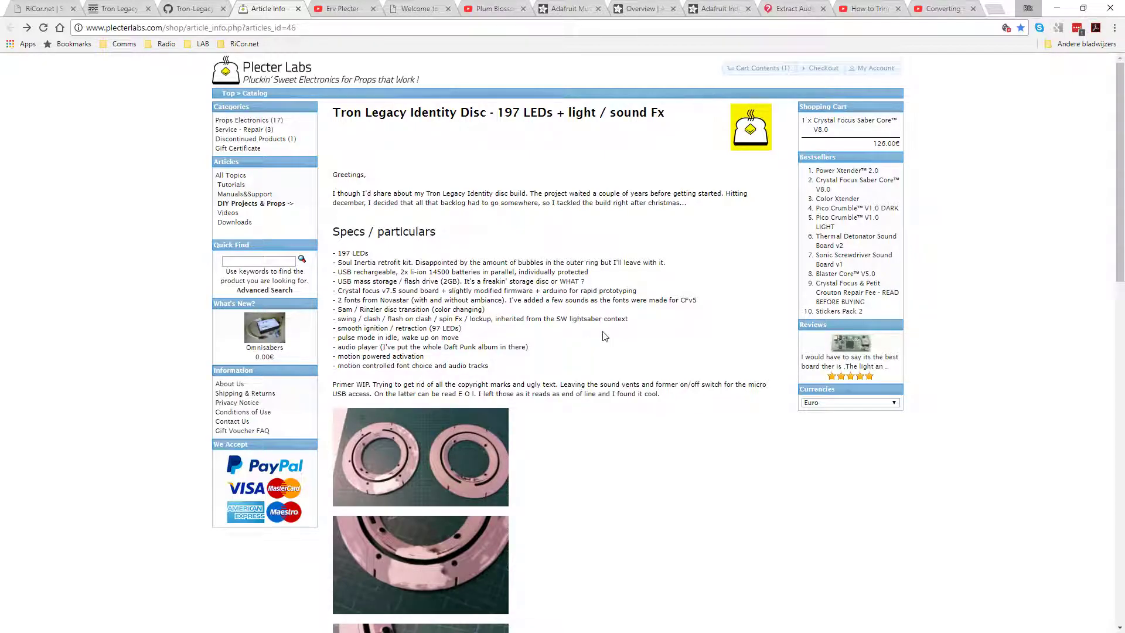
{"action": "left_click_drag", "start_coordinate": [642, 294], "coordinate": [708, 302]}
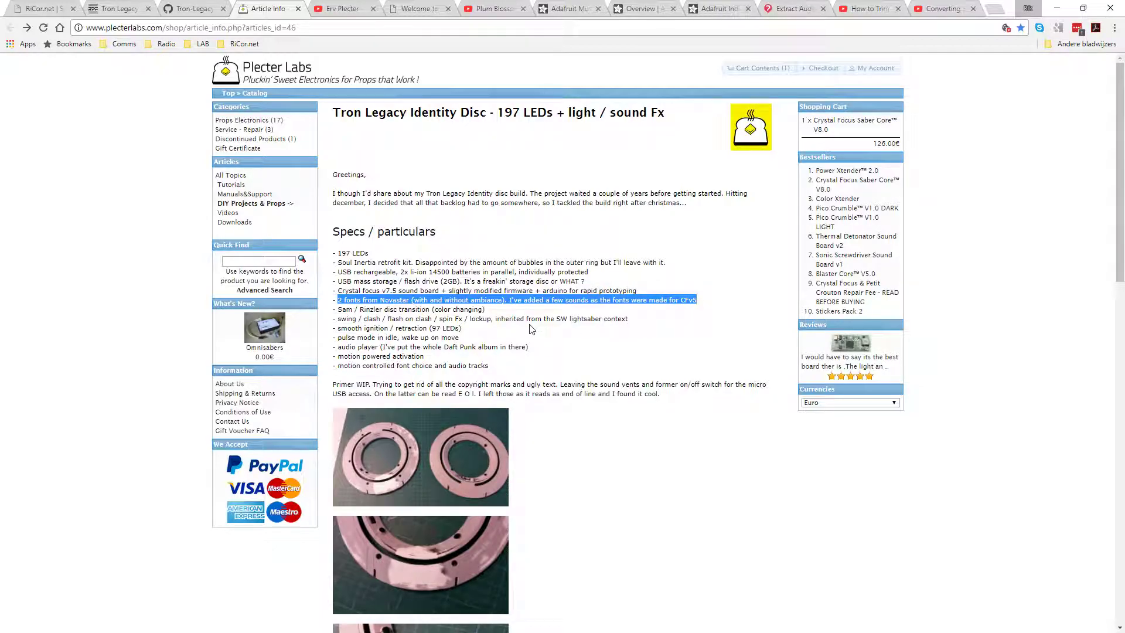
{"action": "left_click", "coordinate": [415, 275]}
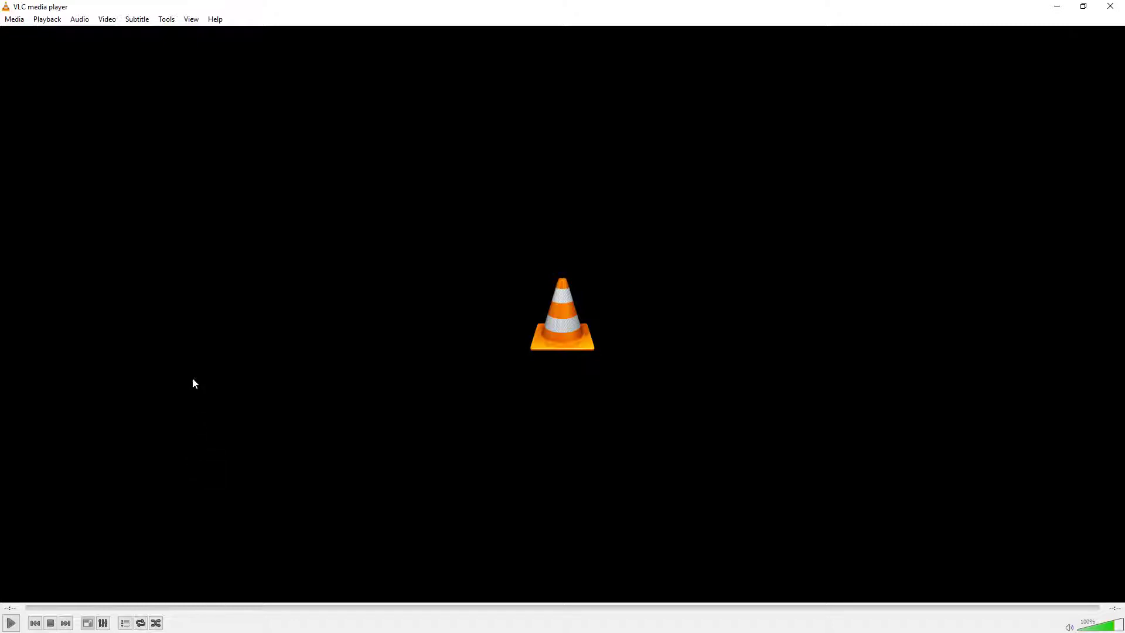
Switch to VLC and replace the files listed for opening with Tron.Legacy.2010.1080p.mp4
{"action": "left_click", "coordinate": [16, 22]}
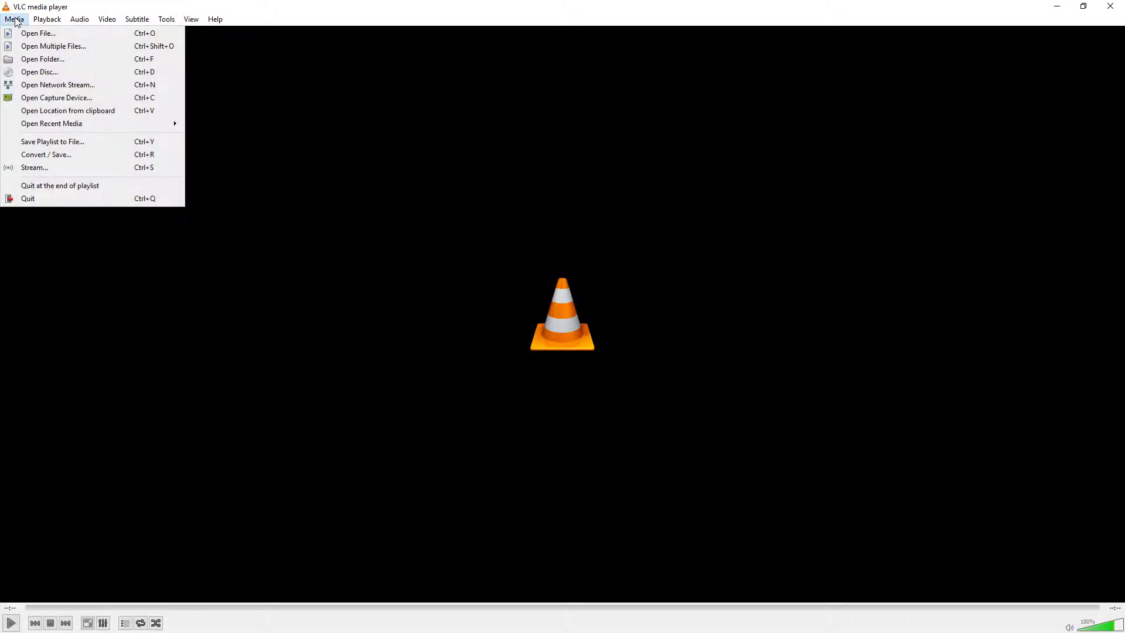
{"action": "left_click", "coordinate": [47, 73]}
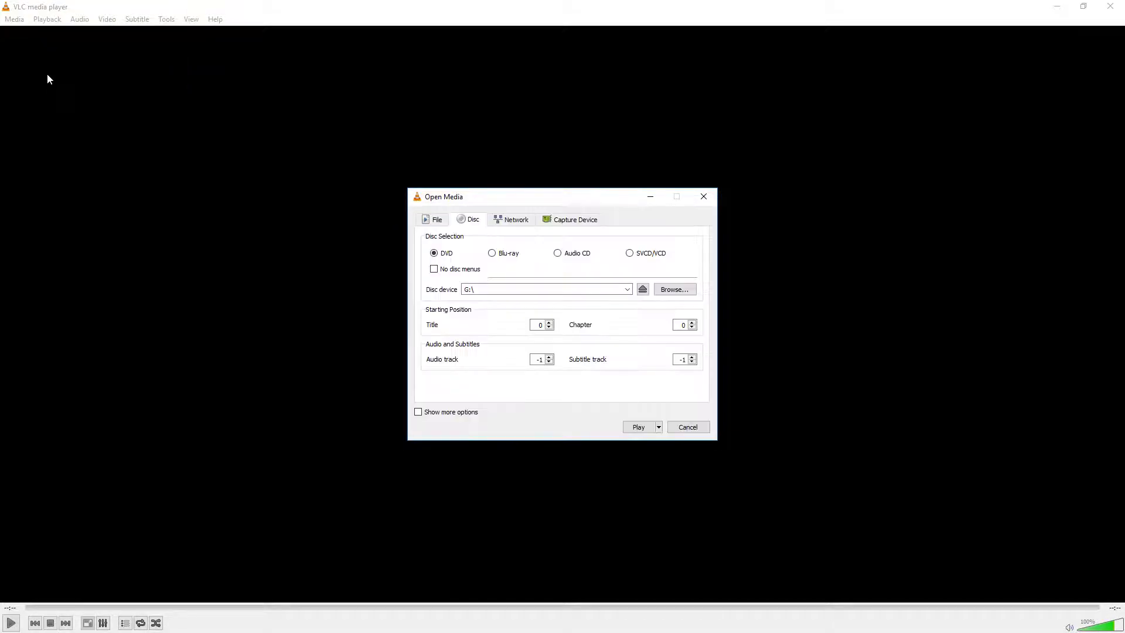
{"action": "left_click", "coordinate": [433, 221]}
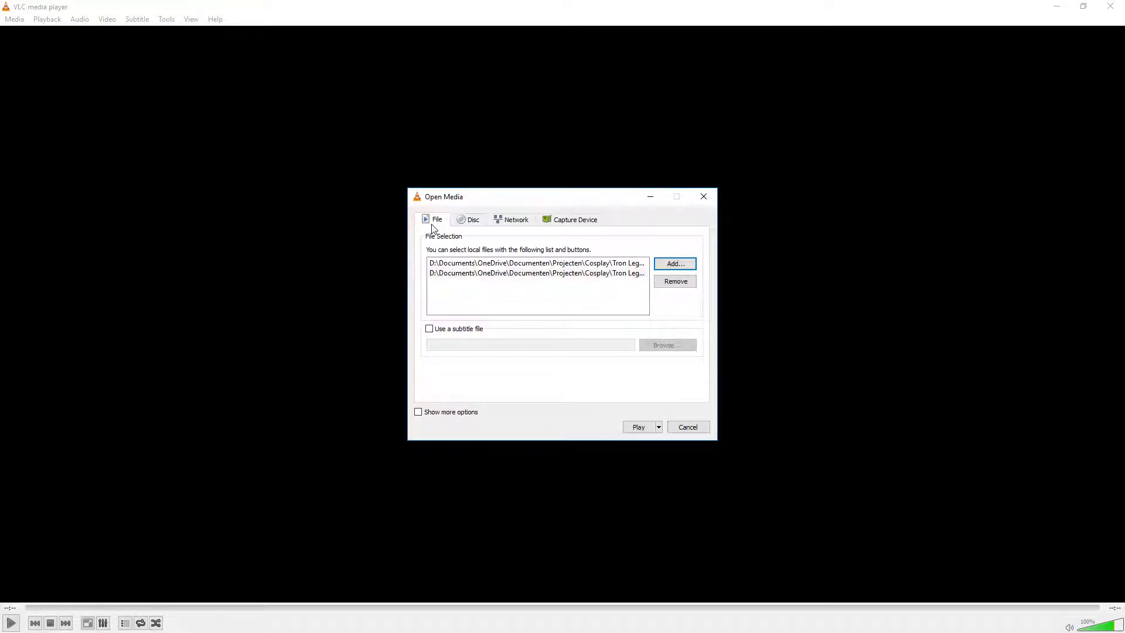
{"action": "left_click", "coordinate": [621, 273]}
{"action": "left_click", "coordinate": [680, 282]}
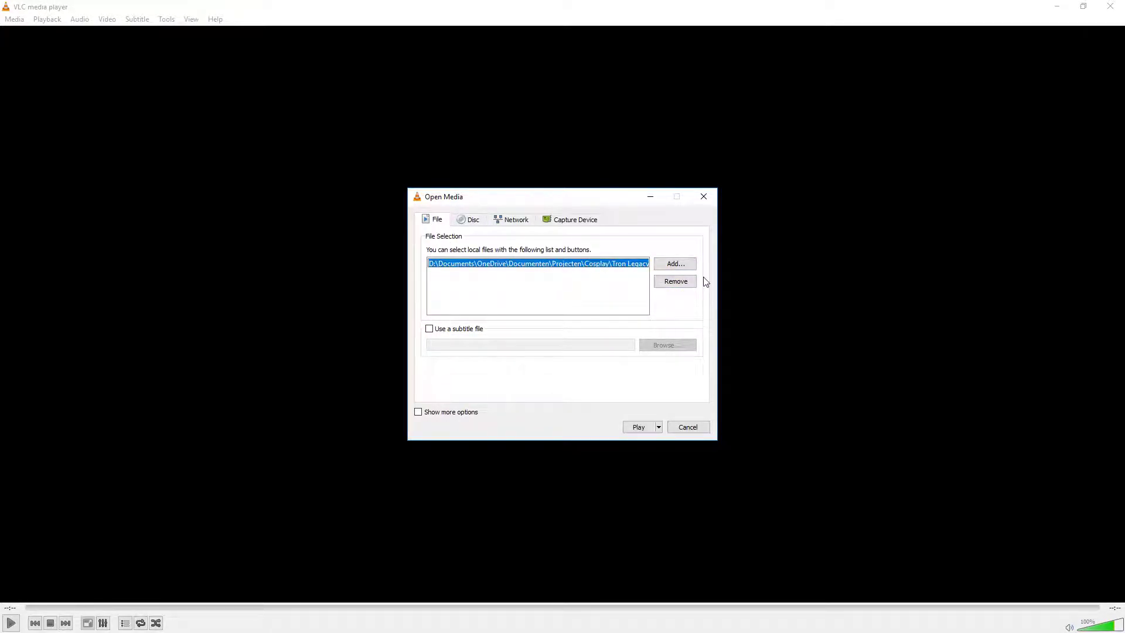
{"action": "left_click", "coordinate": [683, 283]}
{"action": "left_click", "coordinate": [688, 267]}
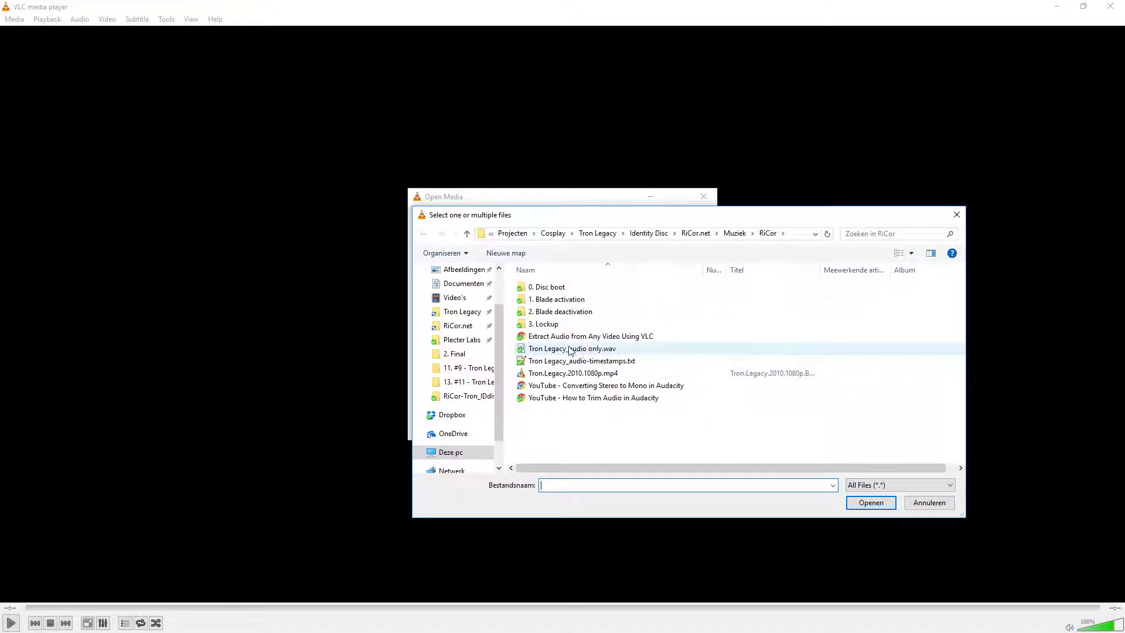
{"action": "left_click", "coordinate": [574, 373]}
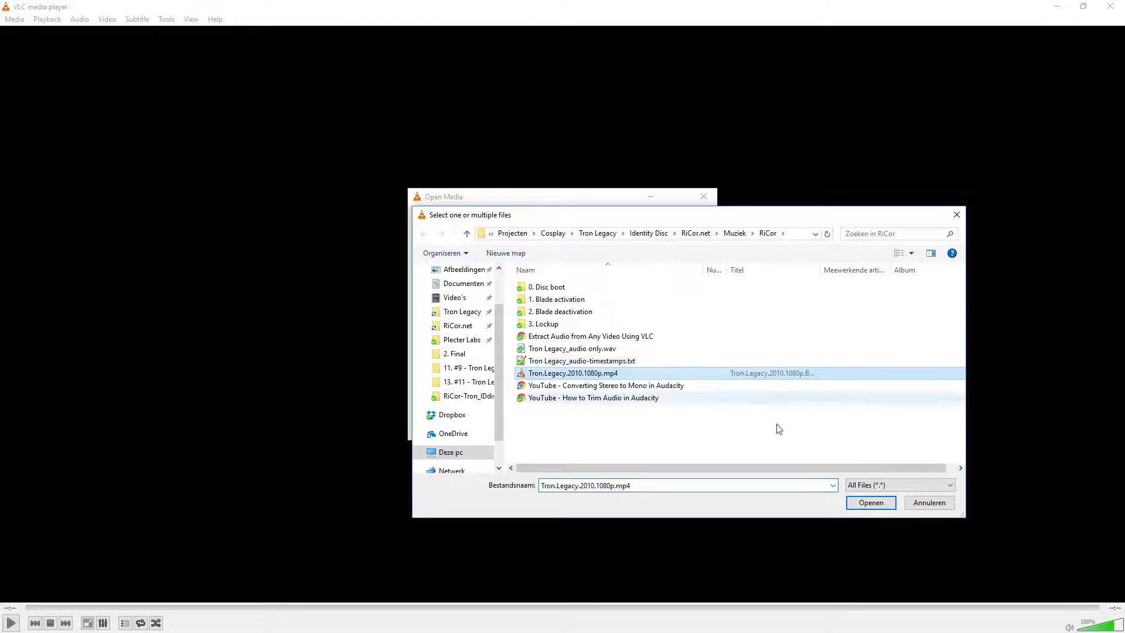
{"action": "left_click", "coordinate": [871, 502]}
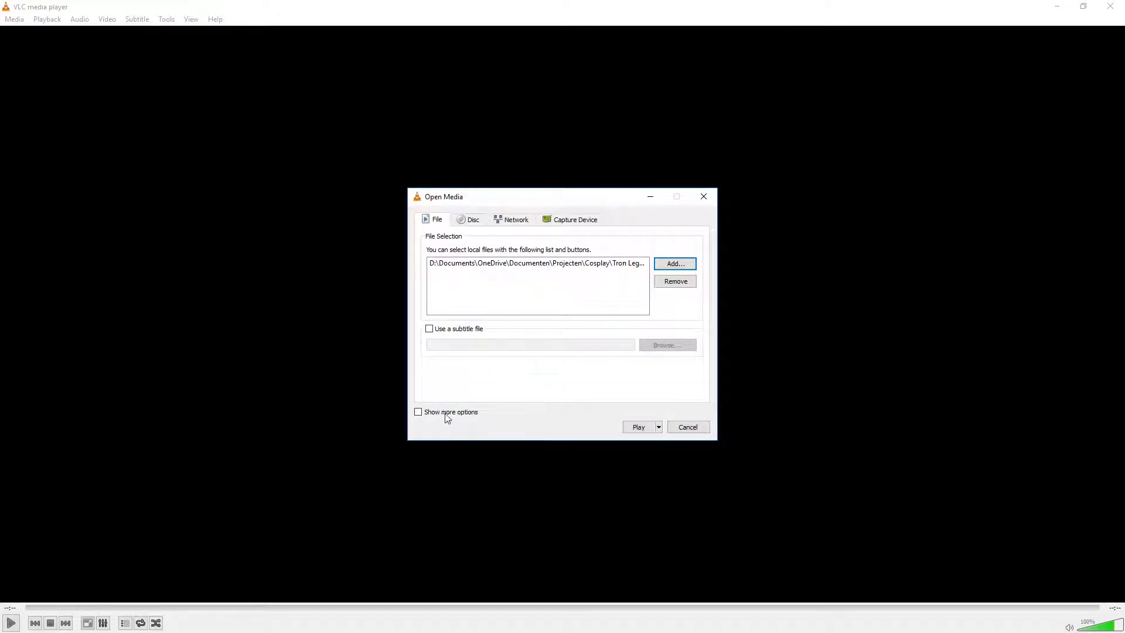
Set up a conversion of the movie file using the Audio - CD profile
{"action": "left_click", "coordinate": [659, 429]}
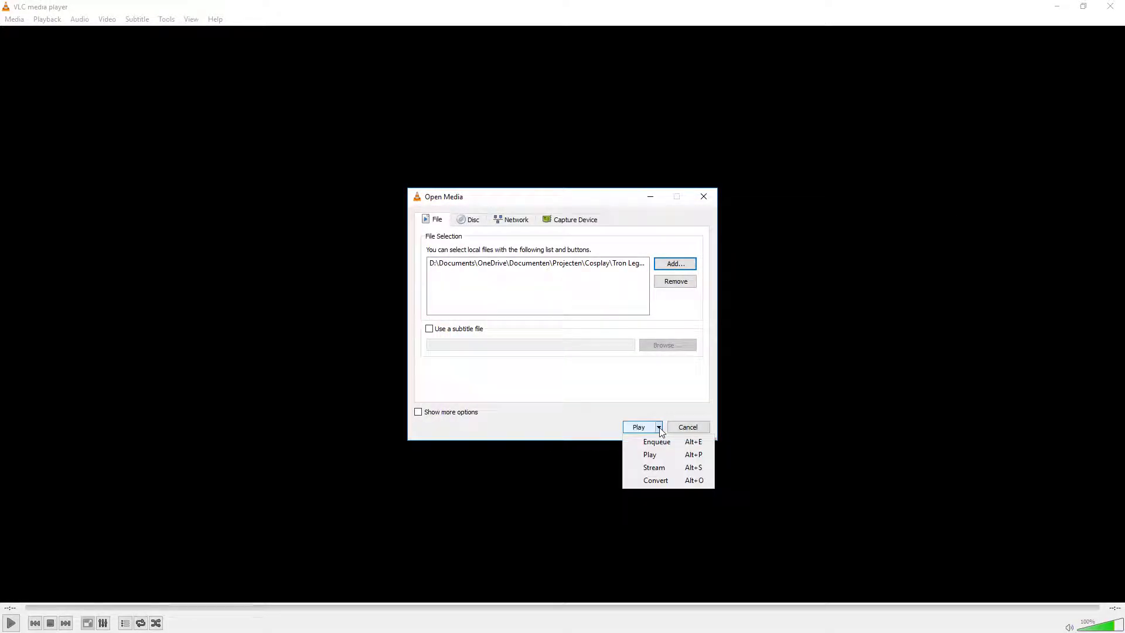
{"action": "left_click", "coordinate": [654, 482]}
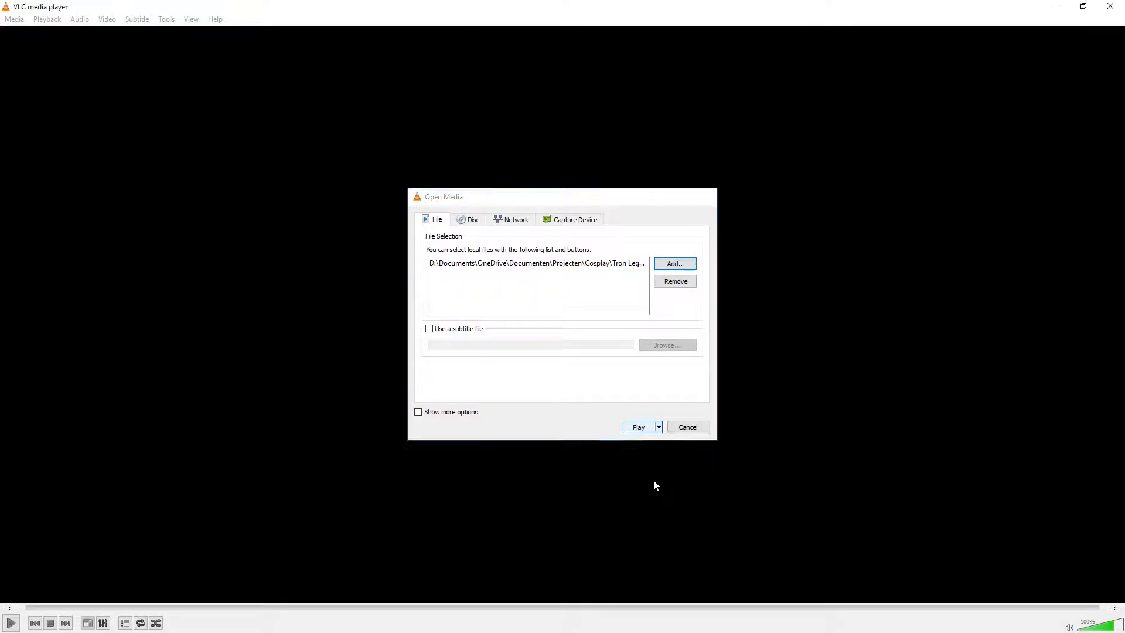
{"action": "left_click", "coordinate": [561, 339]}
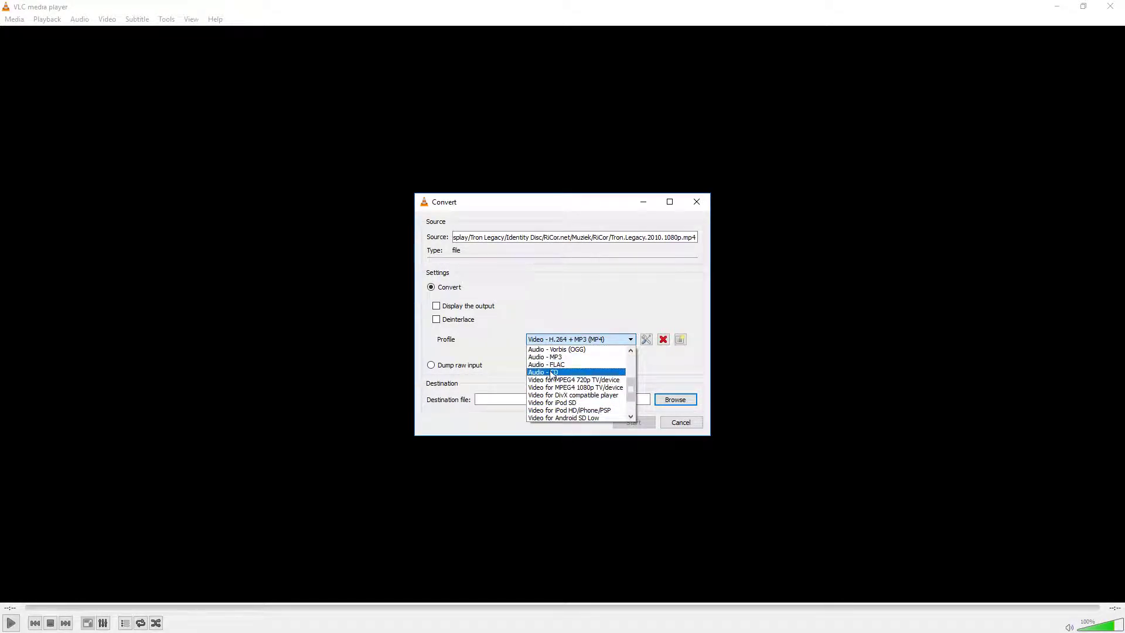
{"action": "left_click", "coordinate": [551, 373]}
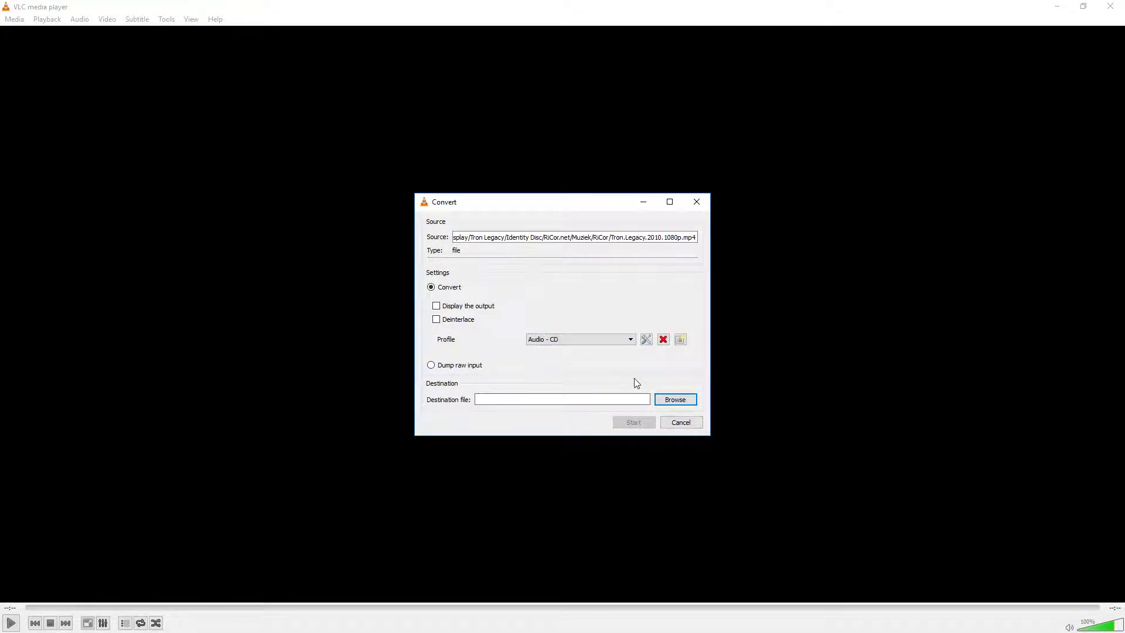
Pick Tron Legacy_audio only.wav as the destination in the .wav container format, but cancel the save and the conversion
{"action": "left_click", "coordinate": [675, 399]}
{"action": "left_click", "coordinate": [592, 357]}
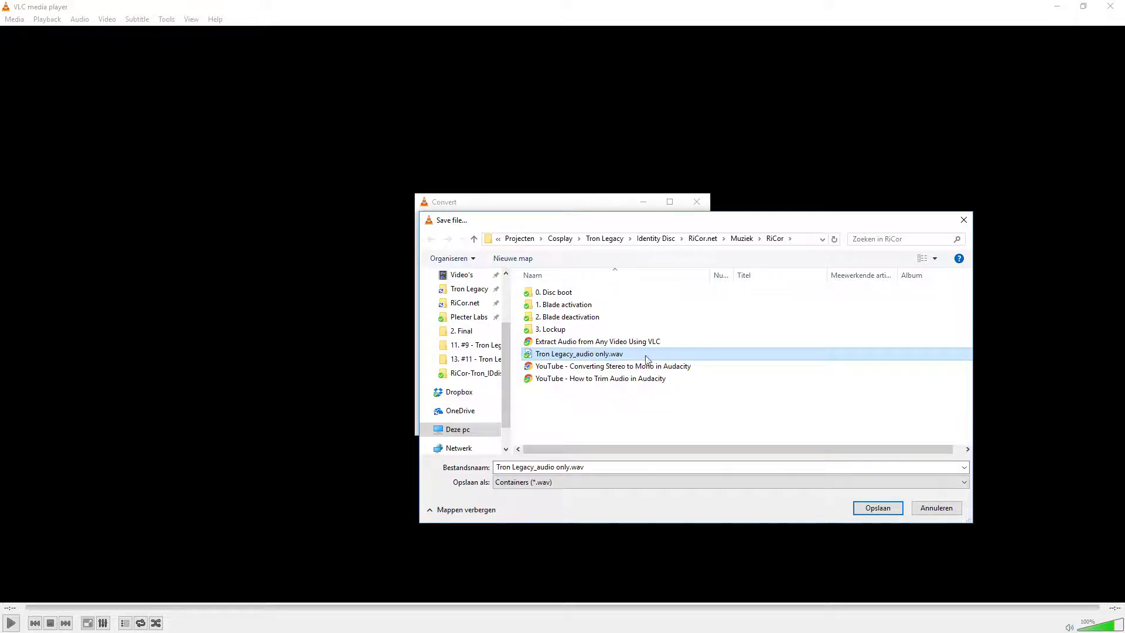
{"action": "left_click", "coordinate": [543, 482]}
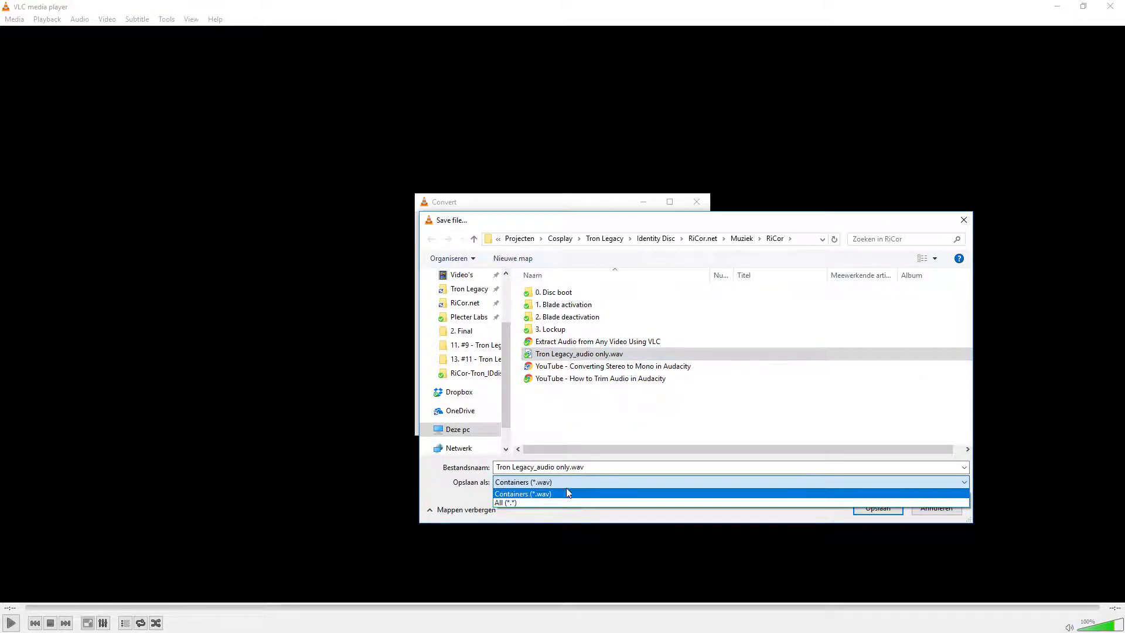
{"action": "left_click", "coordinate": [716, 417]}
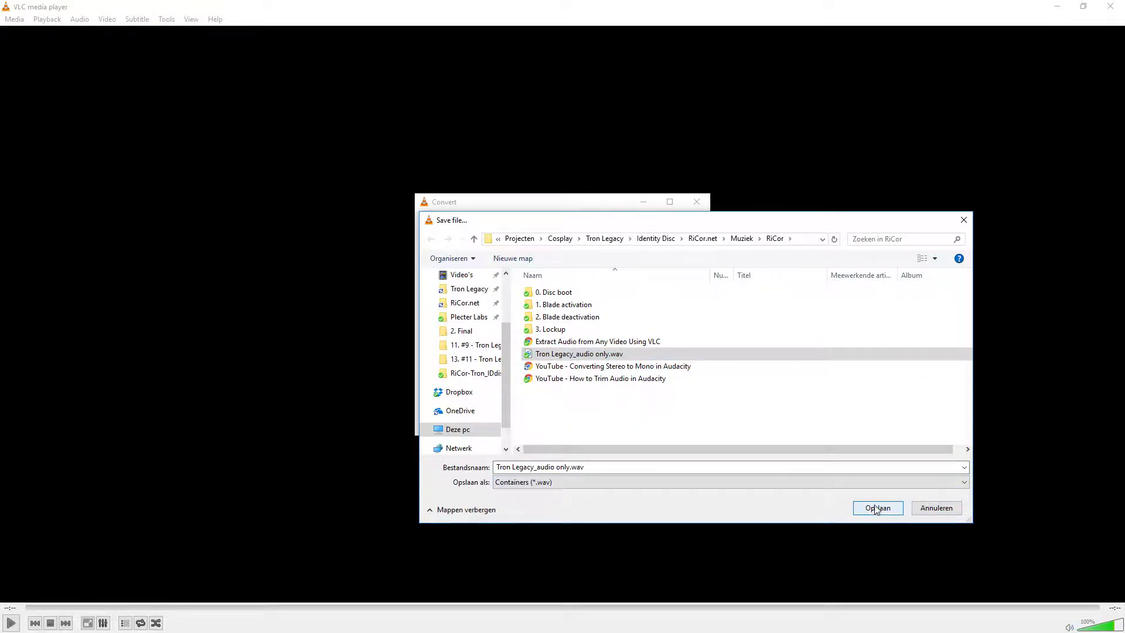
{"action": "left_click", "coordinate": [923, 507]}
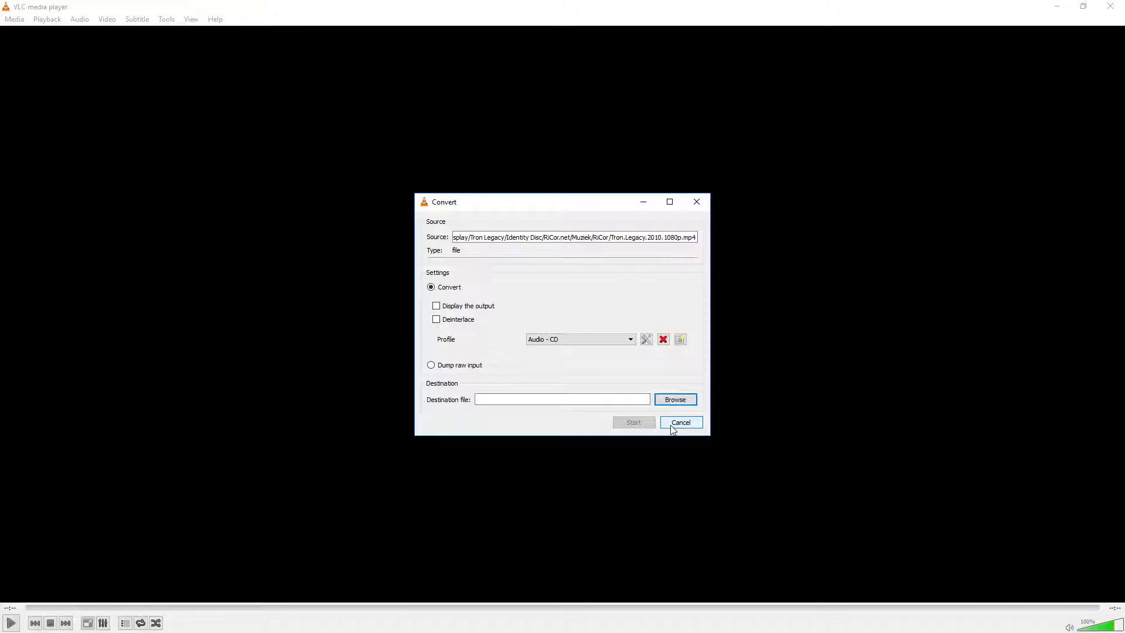
{"action": "left_click", "coordinate": [680, 423]}
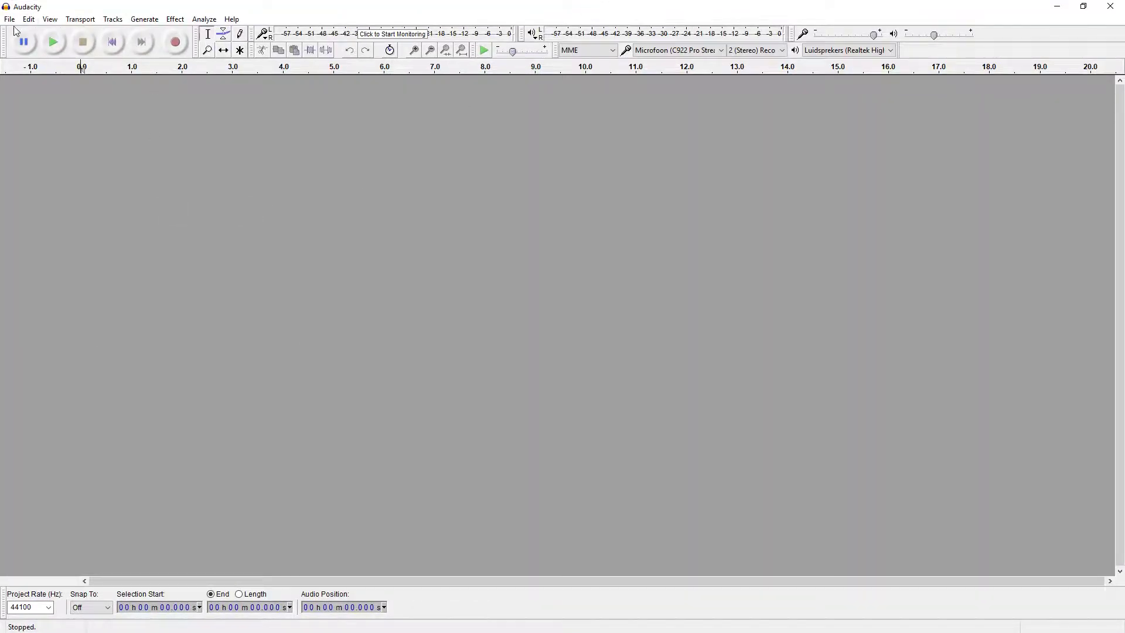
Switch to Audacity and open Tron Legacy_audio only.wav from the Muziek/RiCor folder, reading it directly from the original
{"action": "left_click", "coordinate": [10, 18]}
{"action": "left_click", "coordinate": [40, 47]}
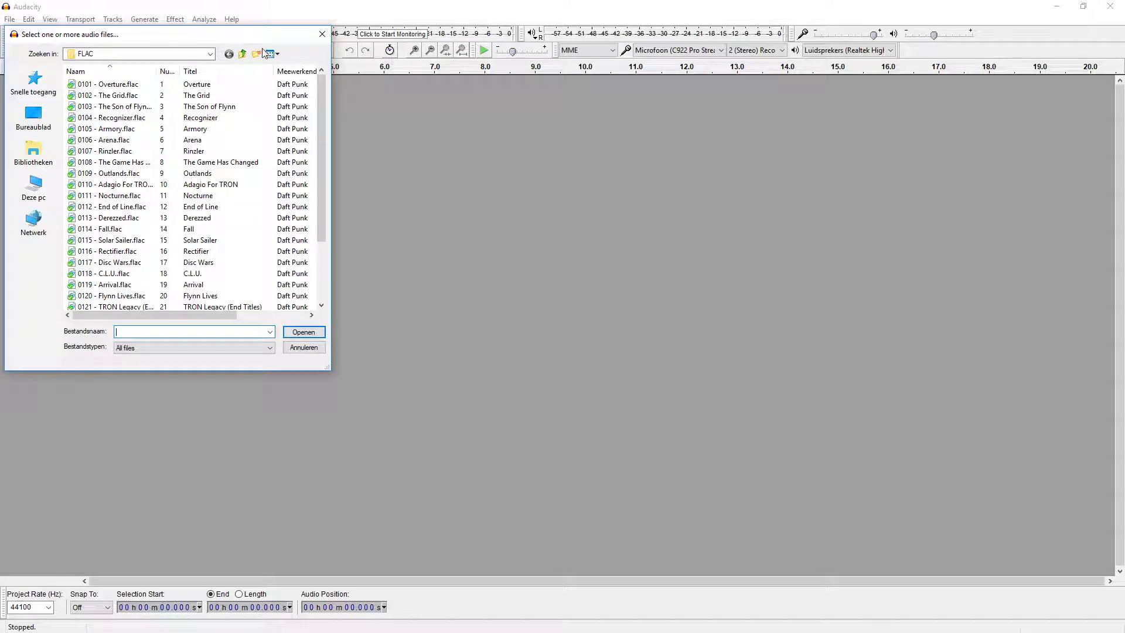
{"action": "left_click", "coordinate": [242, 53]}
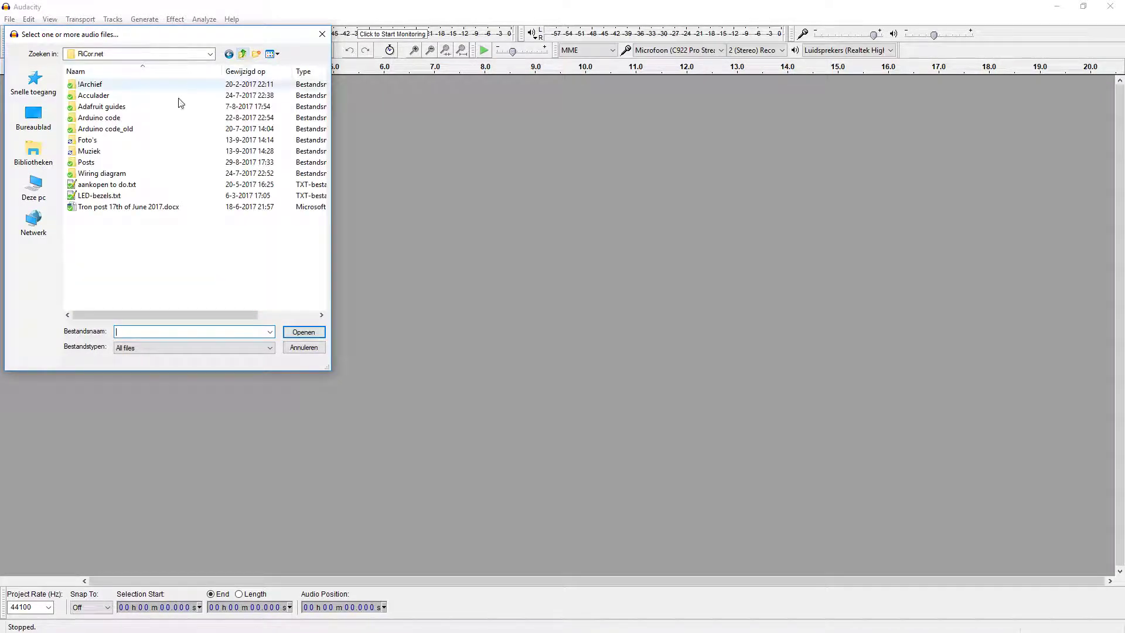
{"action": "double_click", "coordinate": [89, 151]}
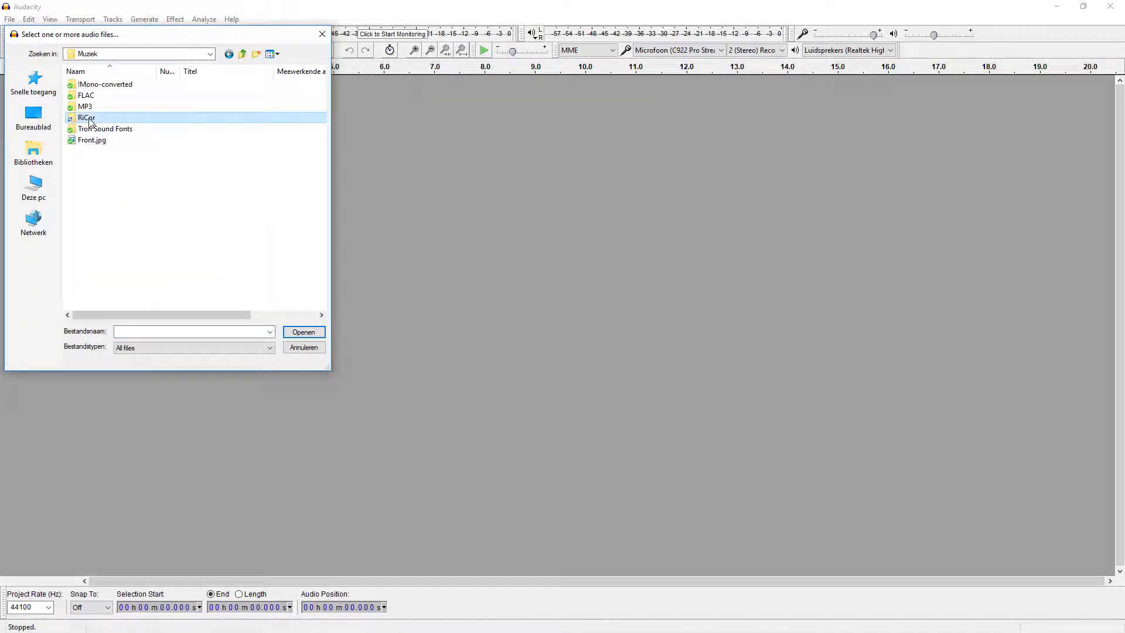
{"action": "double_click", "coordinate": [88, 118]}
{"action": "left_click", "coordinate": [103, 141]}
{"action": "left_click", "coordinate": [304, 332]}
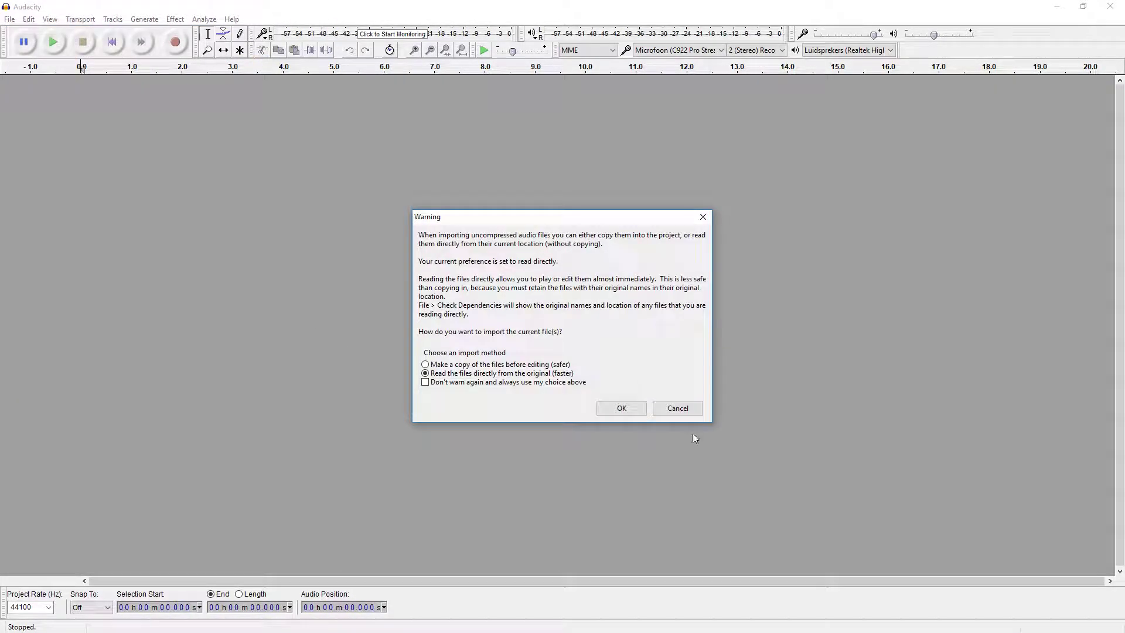
{"action": "left_click", "coordinate": [643, 413]}
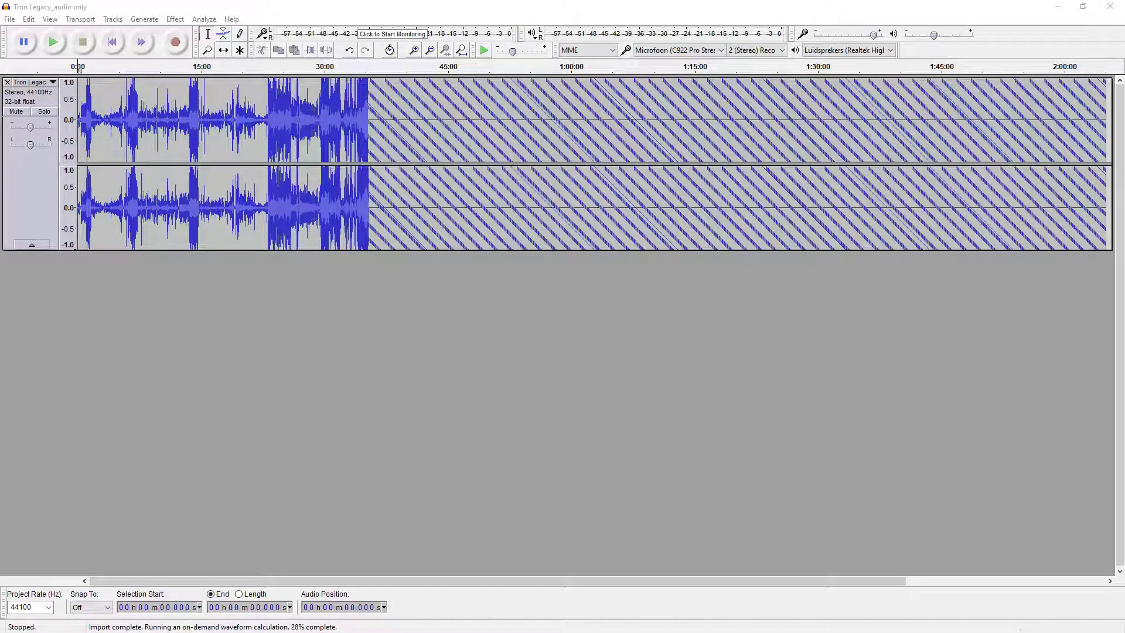
Switch to Notepad++ and examine the siren scene and identity disc timestamps in Tron Legacy_audio-timestamps.txt, moving the window aside when done
{"action": "key", "text": "alt+Tab"}
{"action": "left_click_drag", "start_coordinate": [12, 202], "coordinate": [546, 297]}
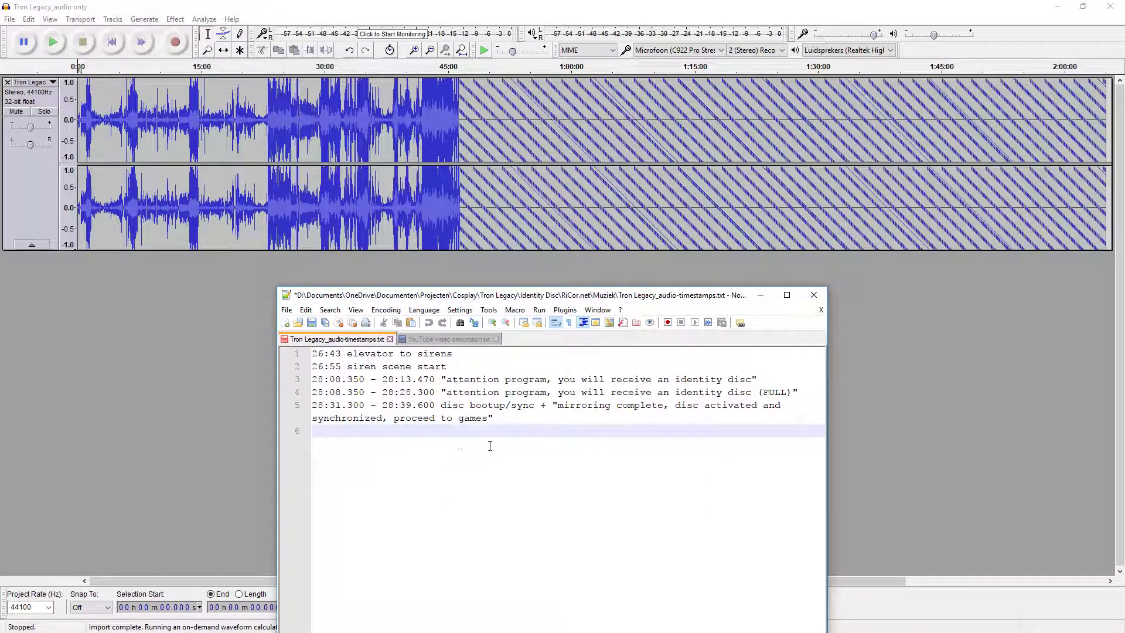
{"action": "key", "text": "ctrl+Home"}
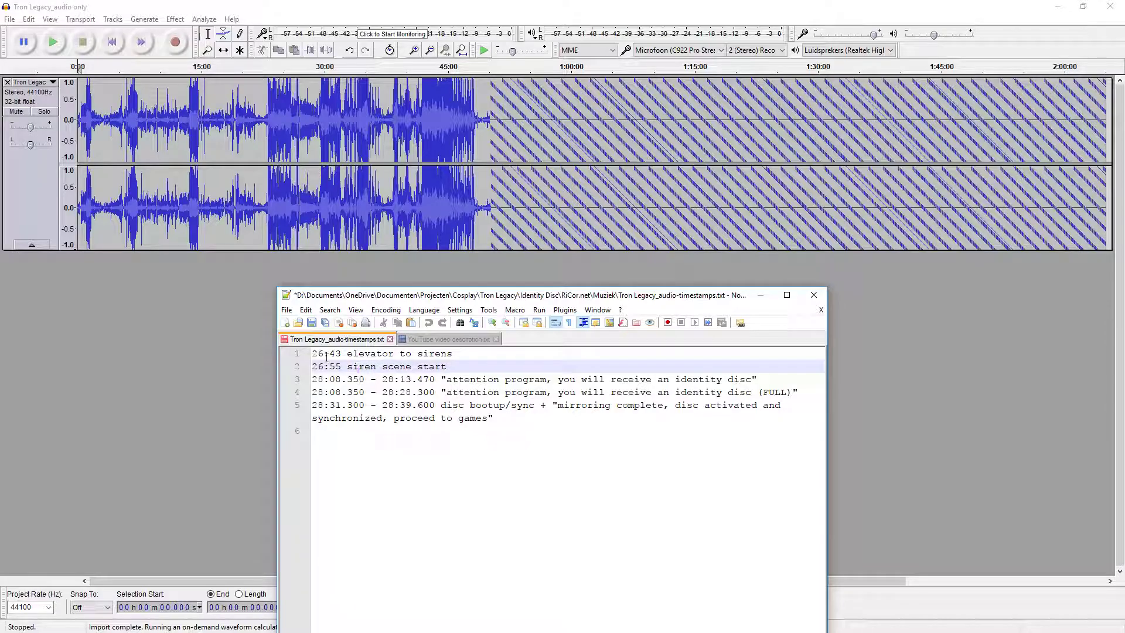
{"action": "left_click", "coordinate": [348, 354], "text": "shift"}
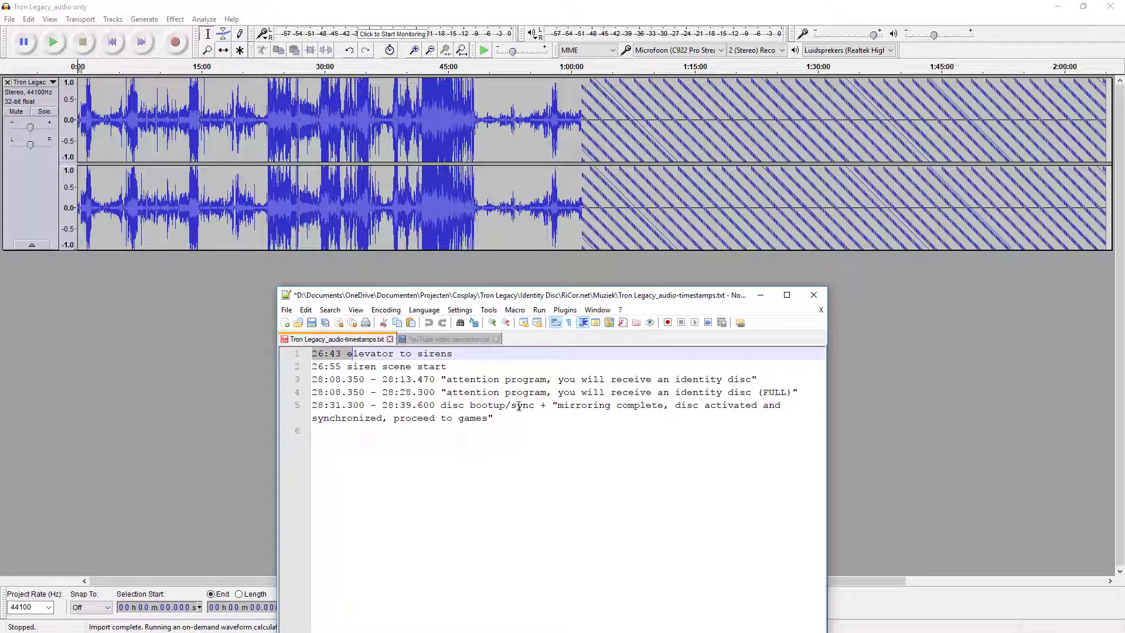
{"action": "left_click", "coordinate": [306, 379]}
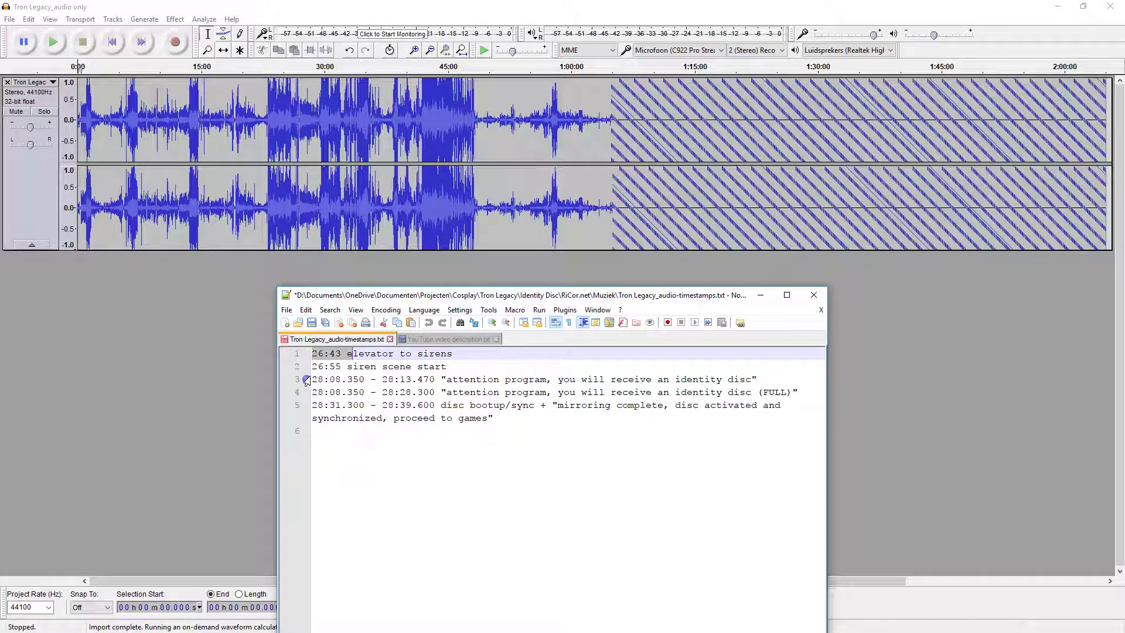
{"action": "left_click_drag", "start_coordinate": [312, 380], "coordinate": [802, 415]}
{"action": "left_click", "coordinate": [495, 418]}
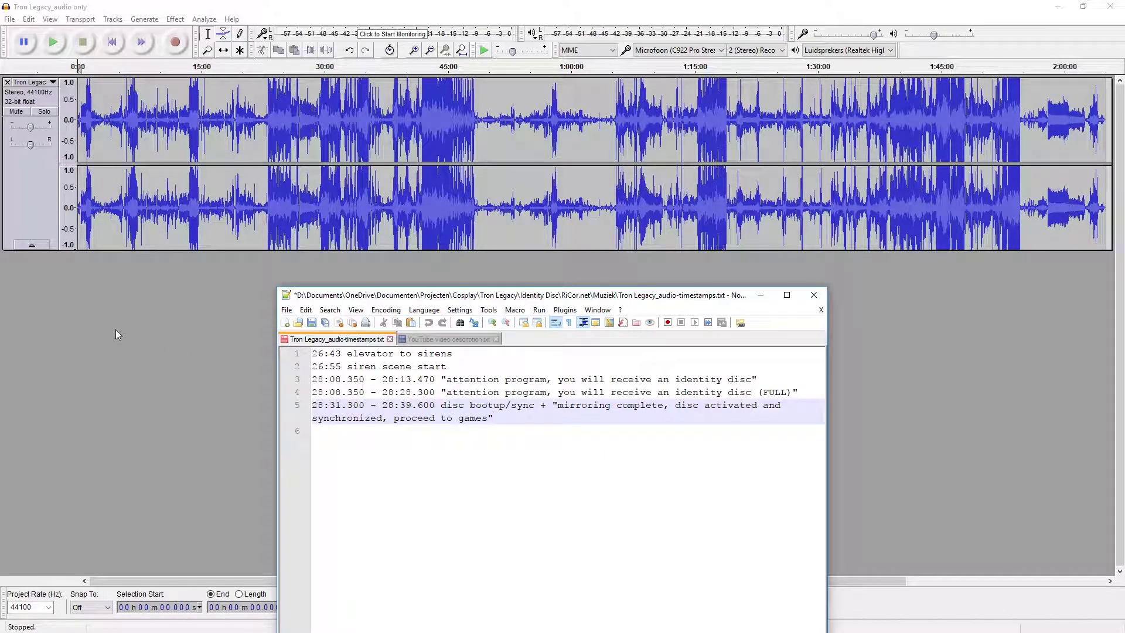
{"action": "left_click_drag", "start_coordinate": [434, 298], "coordinate": [0, 264]}
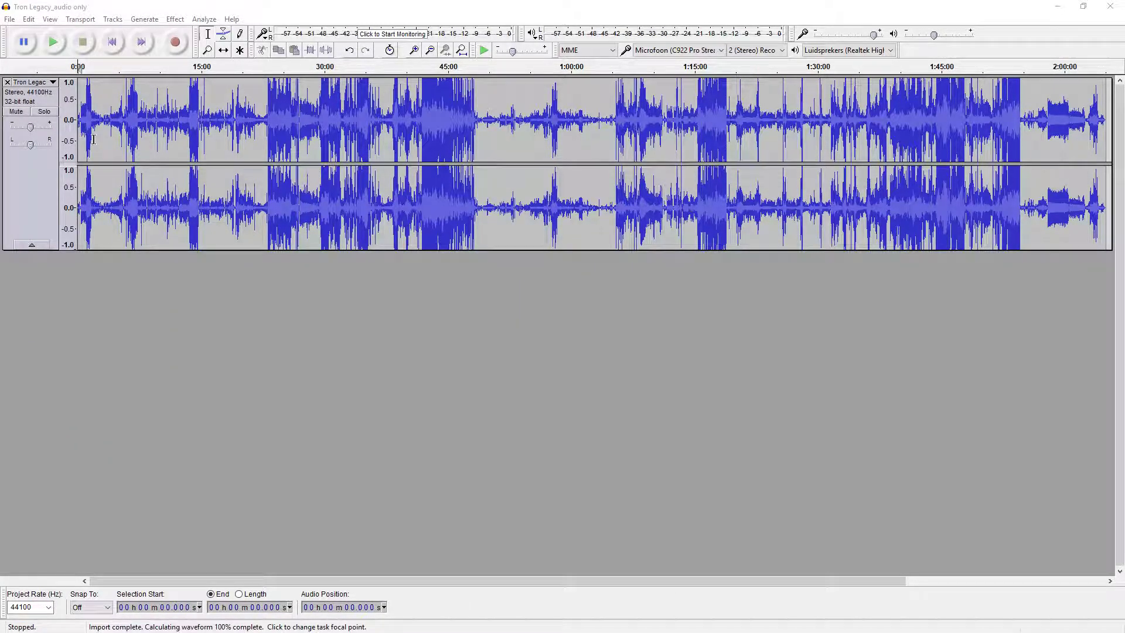
Back in Audacity, select the audio from 00 h 28 m 08.350 s to 00 h 28 m 13.470 s and play it
{"action": "left_click", "coordinate": [144, 608]}
{"action": "type", "text": "28 m 08."}
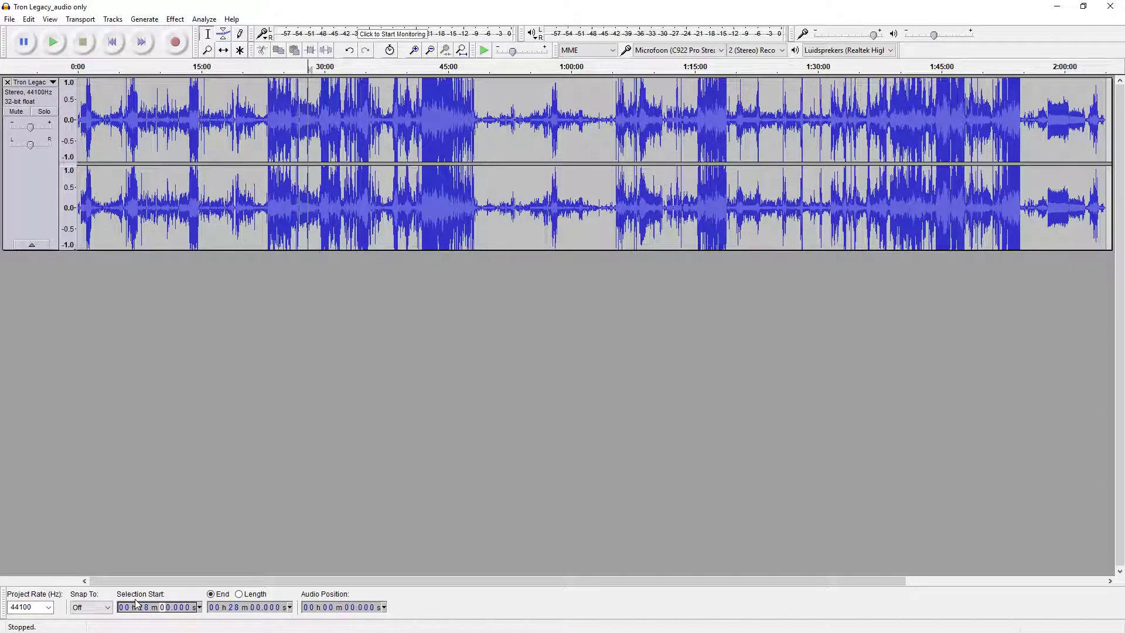
{"action": "type", "text": "350"}
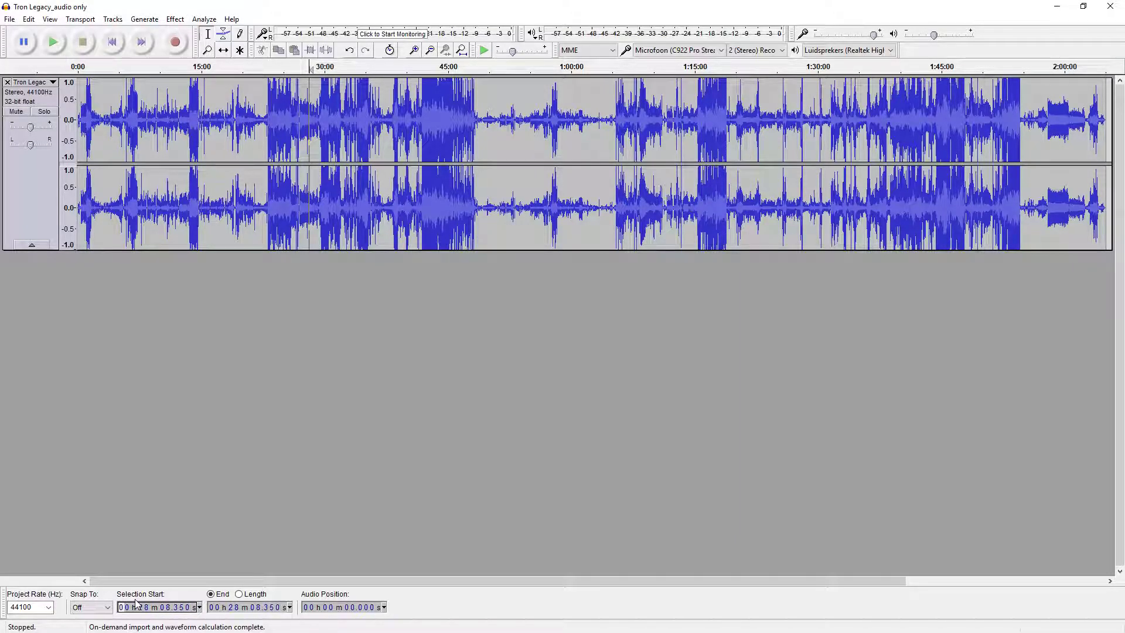
{"action": "left_click", "coordinate": [270, 609]}
{"action": "key", "text": "Up"}
{"action": "key", "text": "Up"}
{"action": "key", "text": "Up"}
{"action": "key", "text": "Up"}
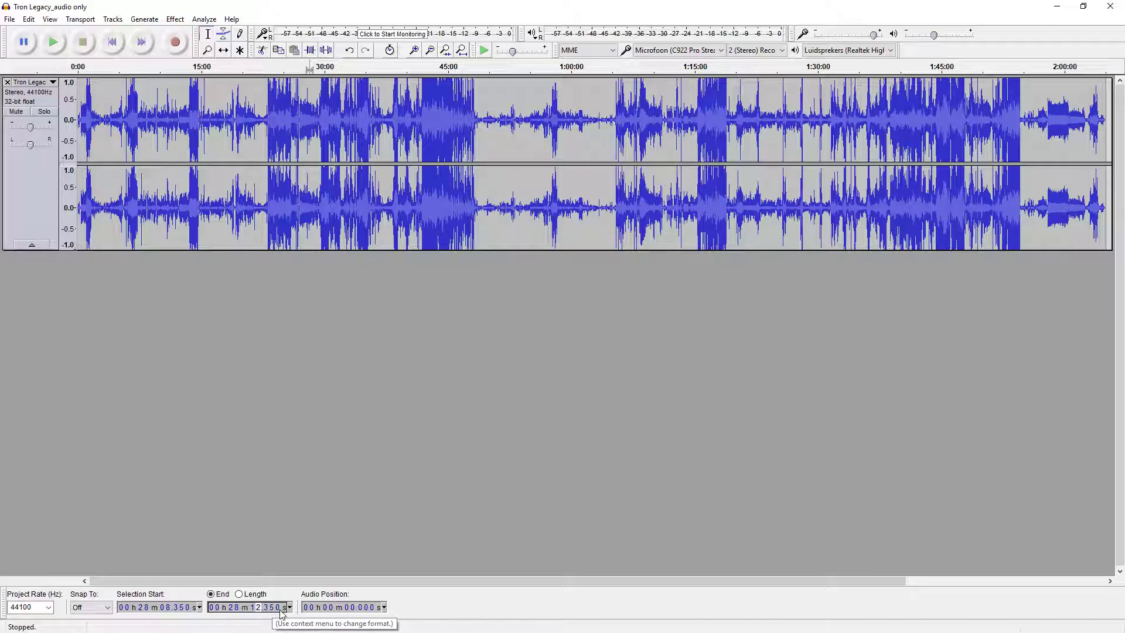
{"action": "type", "text": "3470"}
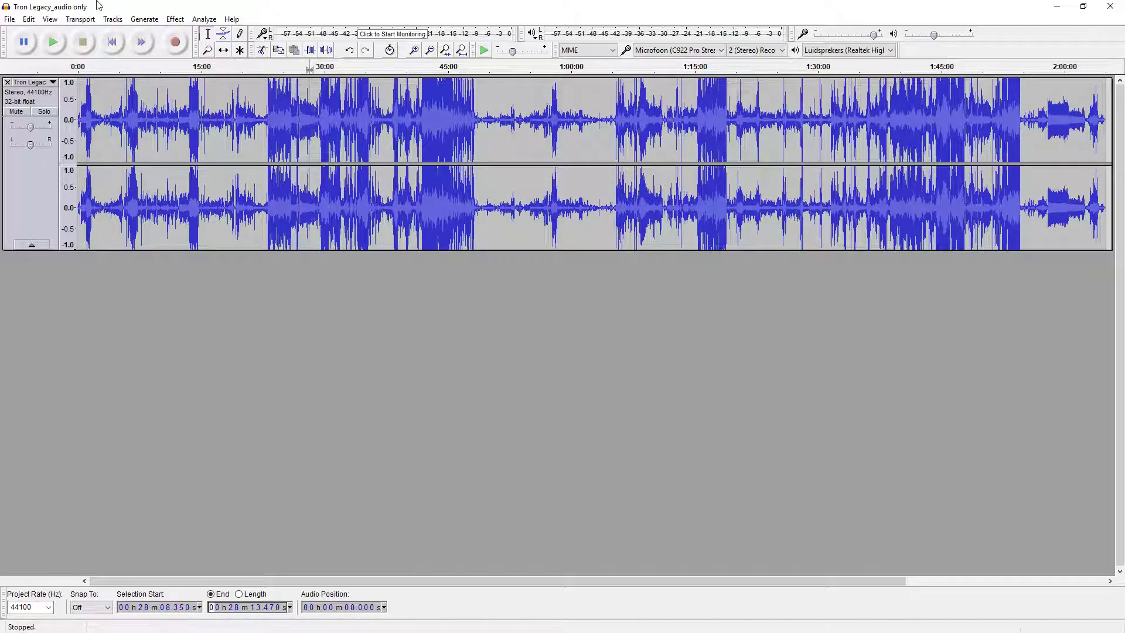
{"action": "left_click", "coordinate": [55, 44]}
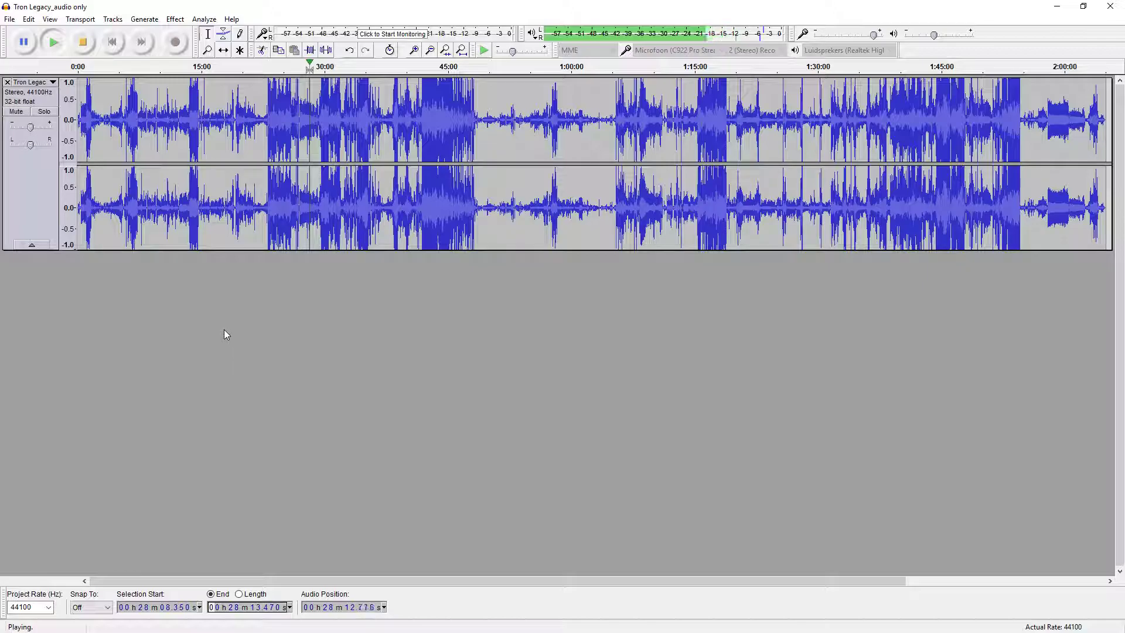
Replay the current selection, extend its end to 00 h 28 m 28.300 s and play the longer range
{"action": "left_click", "coordinate": [52, 43]}
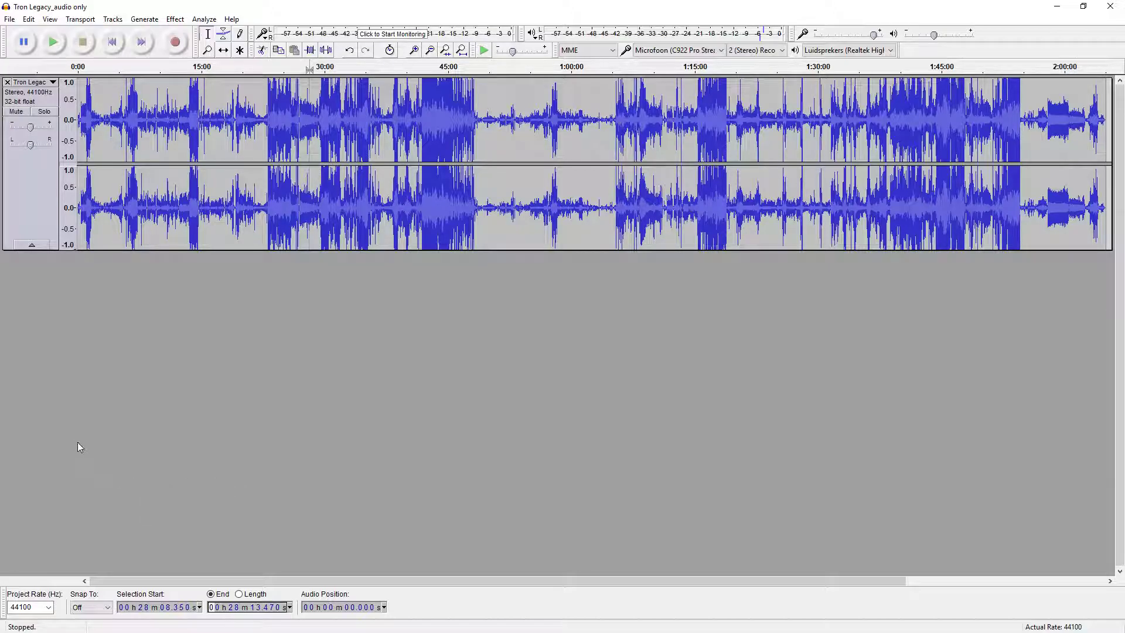
{"action": "left_click", "coordinate": [266, 608]}
{"action": "type", "text": "28"}
{"action": "key", "text": "Left"}
{"action": "key", "text": "Left"}
{"action": "key", "text": "Left"}
{"action": "key", "text": "Left"}
{"action": "type", "text": "28.300"}
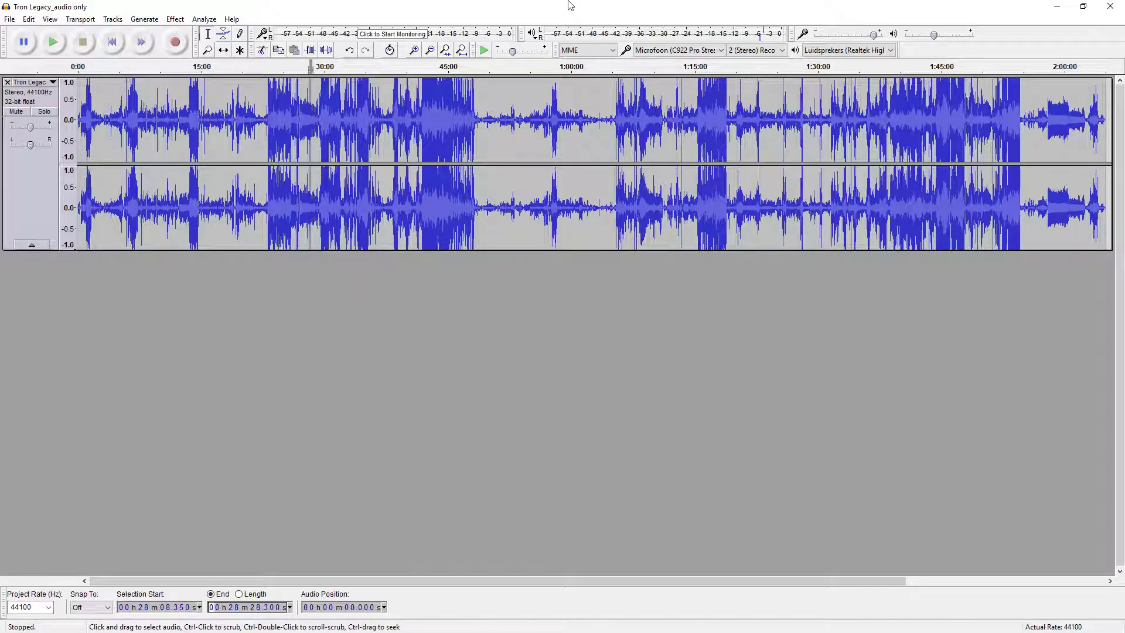
{"action": "left_click", "coordinate": [53, 42]}
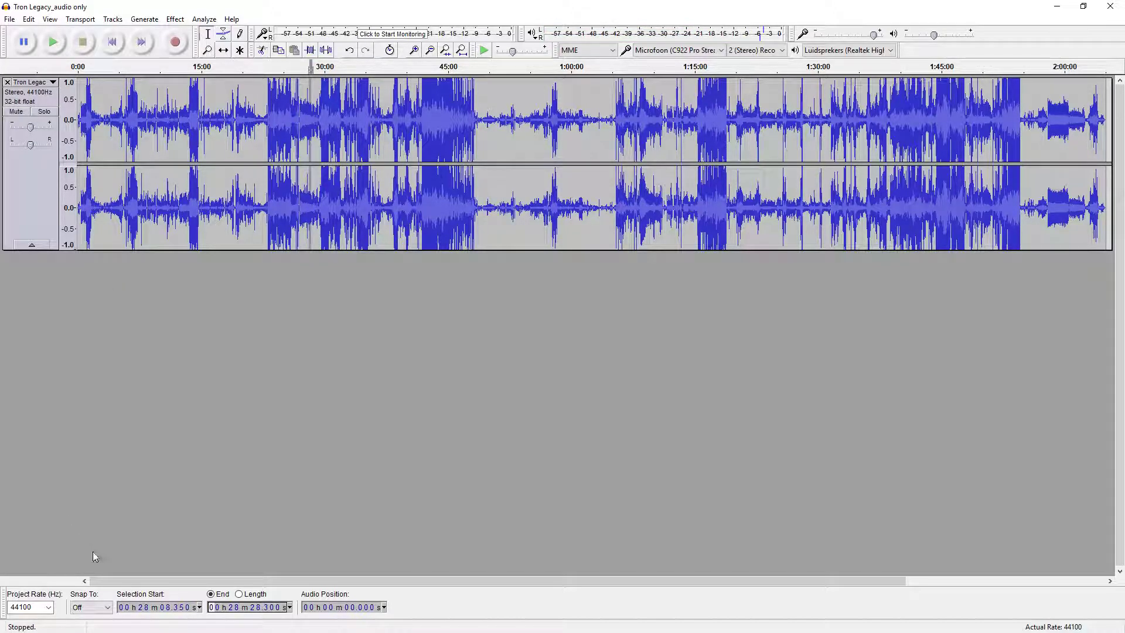
Select the audio from 00 h 28 m 31.300 s to 00 h 28 m 39.600 s and play it
{"action": "left_click", "coordinate": [157, 608]}
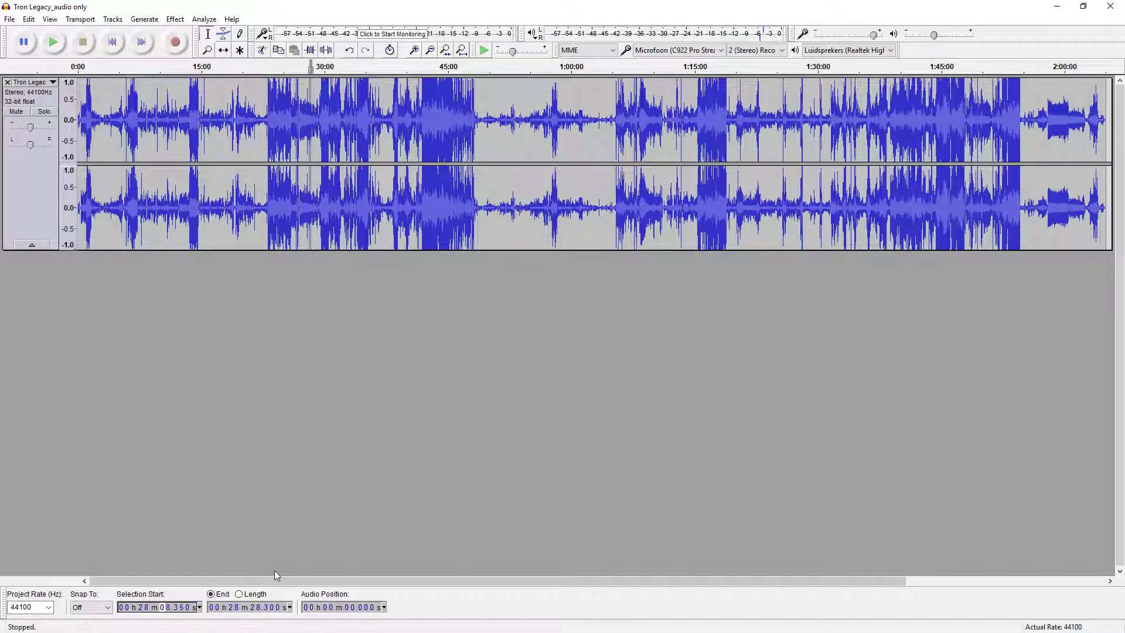
{"action": "type", "text": "38300"}
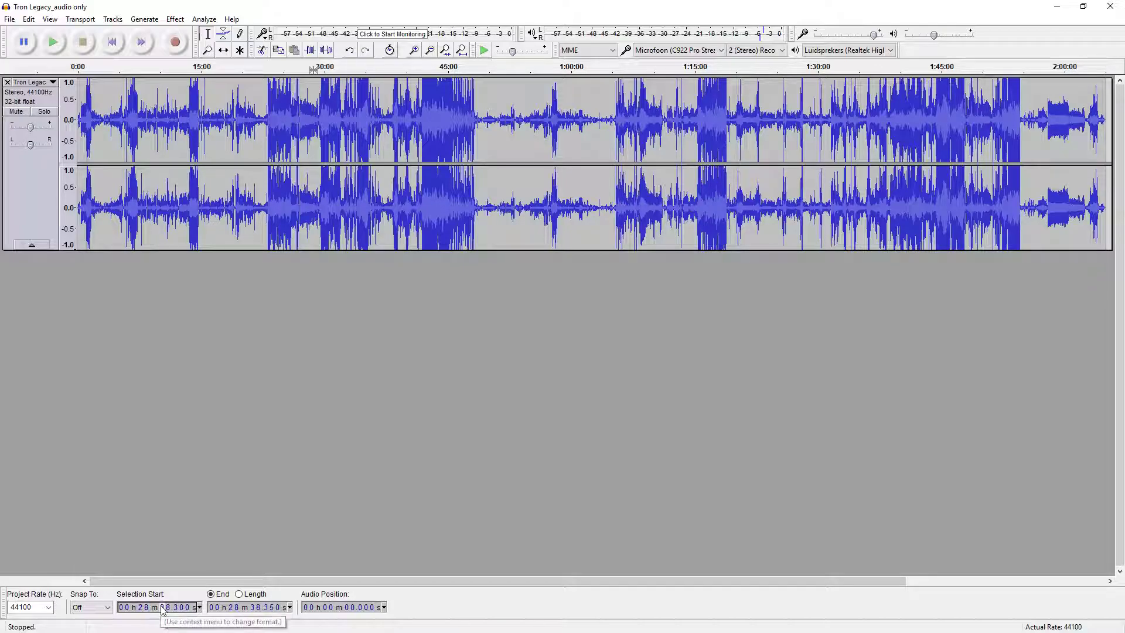
{"action": "key", "text": "Left"}
{"action": "key", "text": "Left"}
{"action": "key", "text": "Left"}
{"action": "key", "text": "Left"}
{"action": "type", "text": "1"}
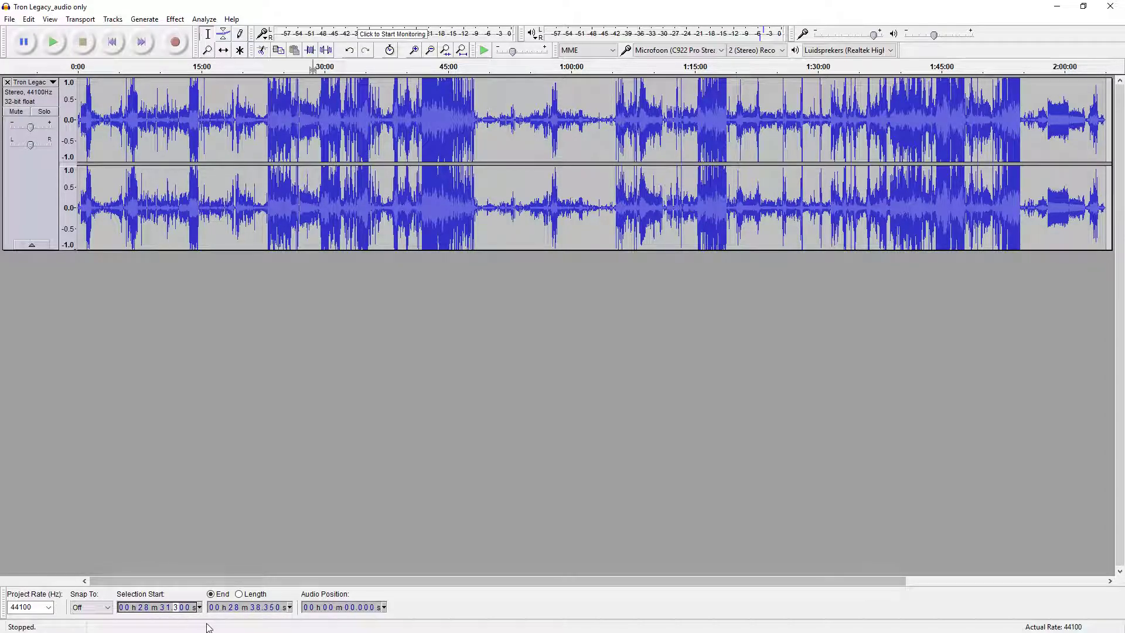
{"action": "left_click", "coordinate": [256, 610]}
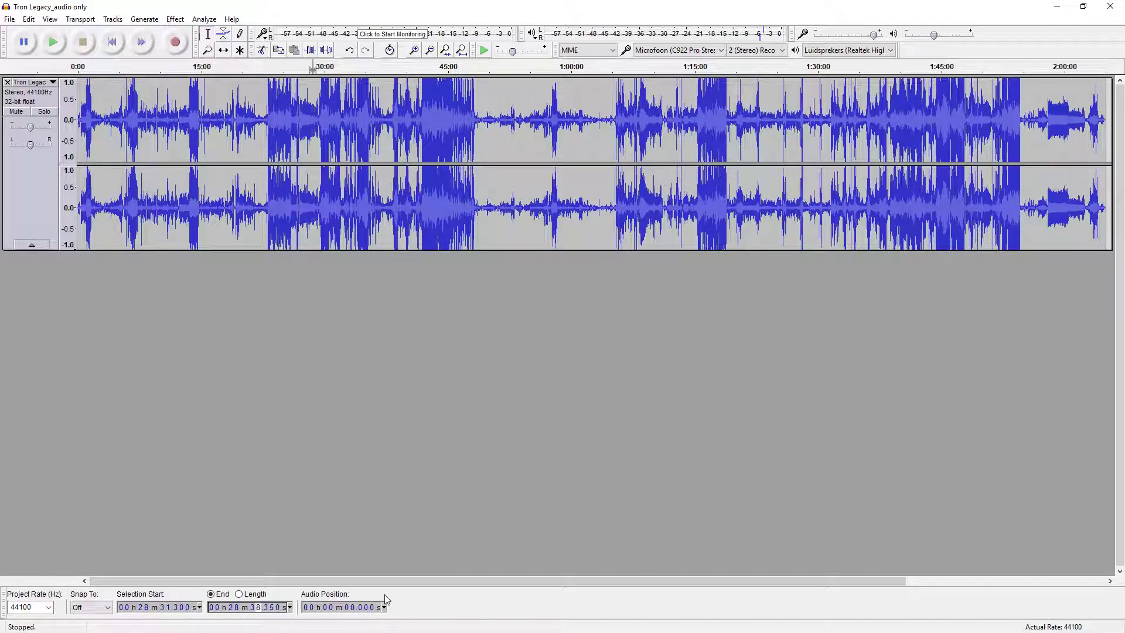
{"action": "type", "text": "39"}
{"action": "type", "text": "9"}
{"action": "type", "text": "600"}
{"action": "left_click", "coordinate": [50, 43]}
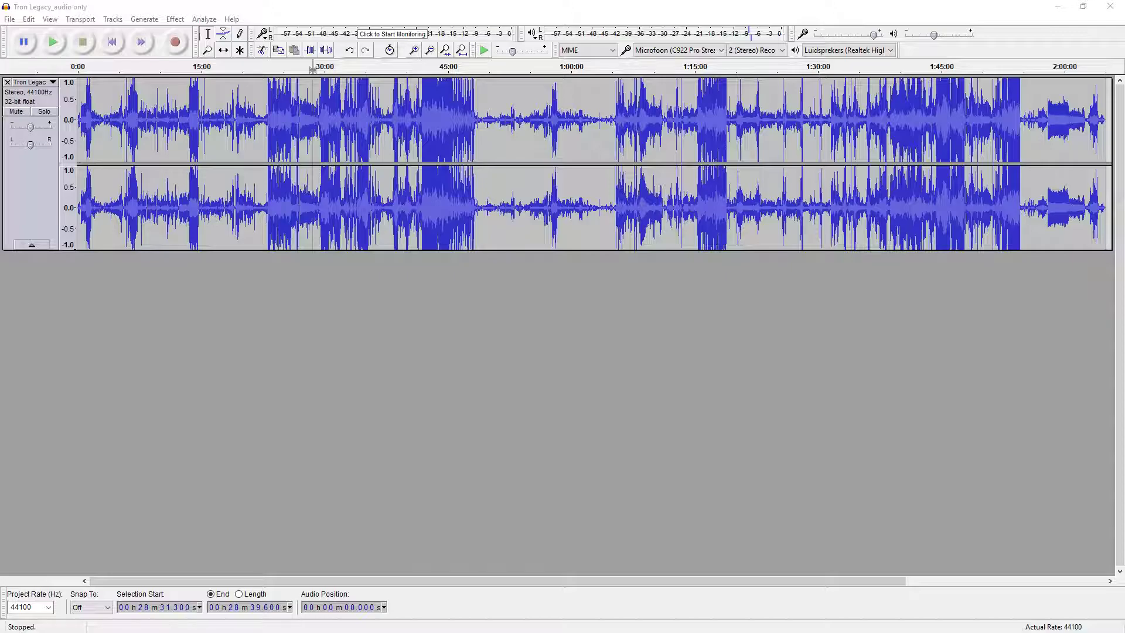
Play the movie audio from about 00 h 38 m 41 s, place the cursor at about 00 h 27 m 09 s and stop playback
{"action": "left_click", "coordinate": [396, 180]}
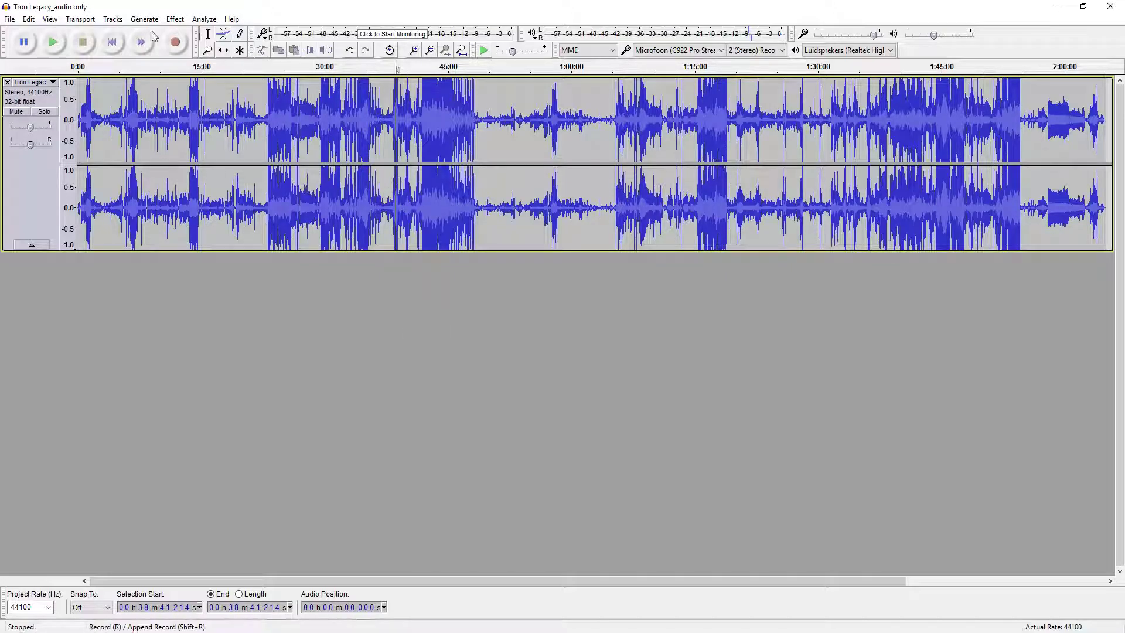
{"action": "left_click", "coordinate": [53, 45]}
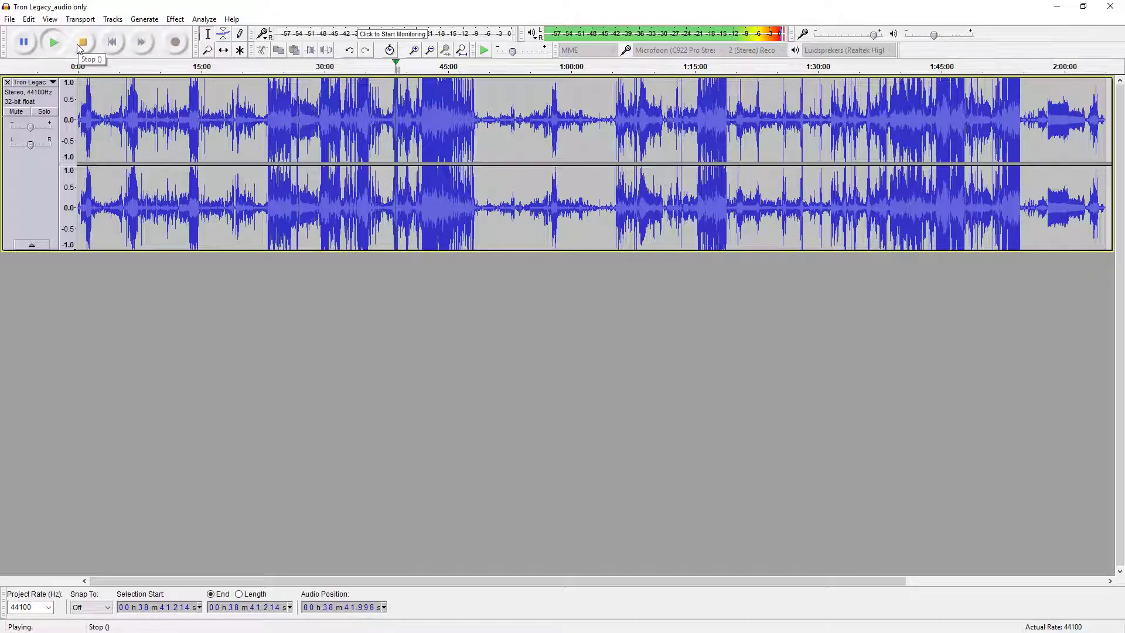
{"action": "left_click", "coordinate": [300, 207]}
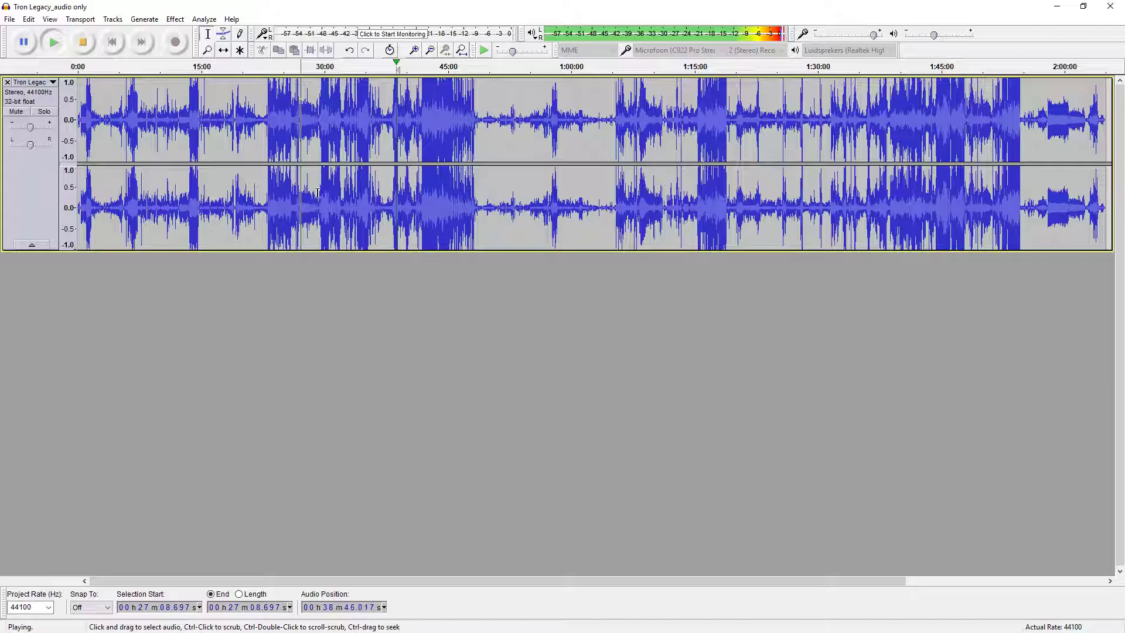
{"action": "left_click", "coordinate": [85, 45]}
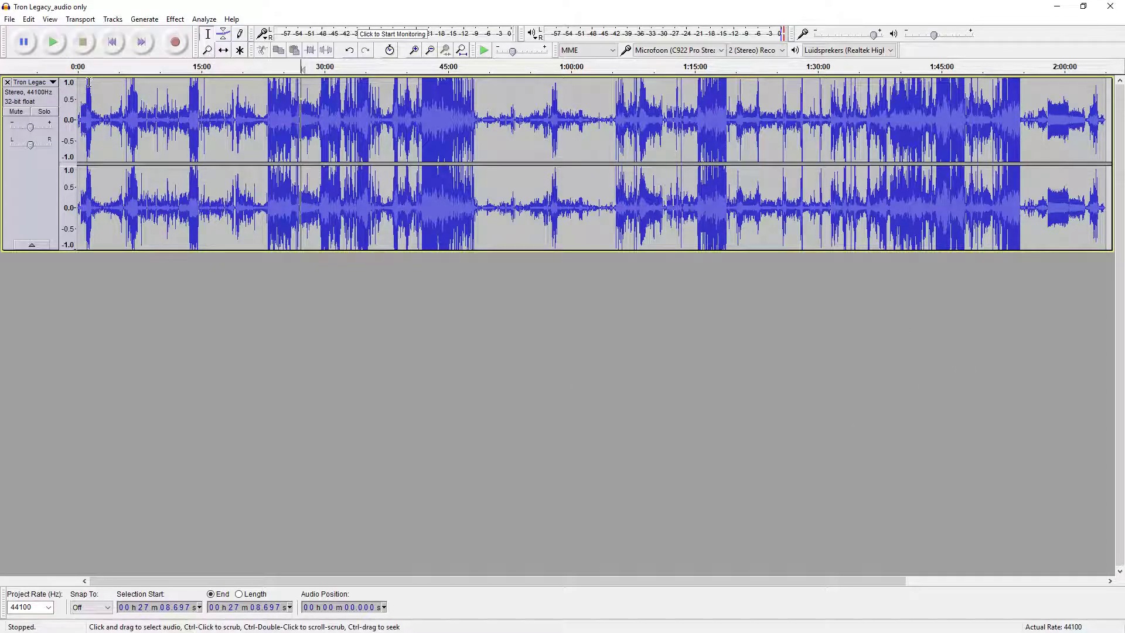
Open the recently used file 0114 - Fall.flac, play it from about 24 seconds and stop playback
{"action": "left_click", "coordinate": [9, 19]}
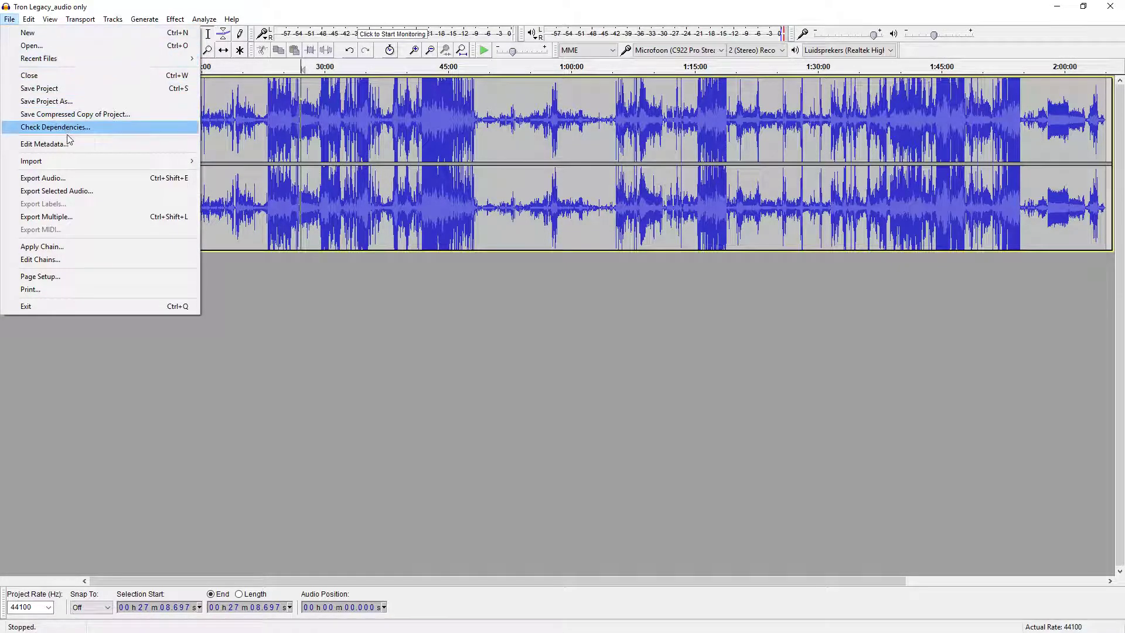
{"action": "mouse_move", "coordinate": [65, 61]}
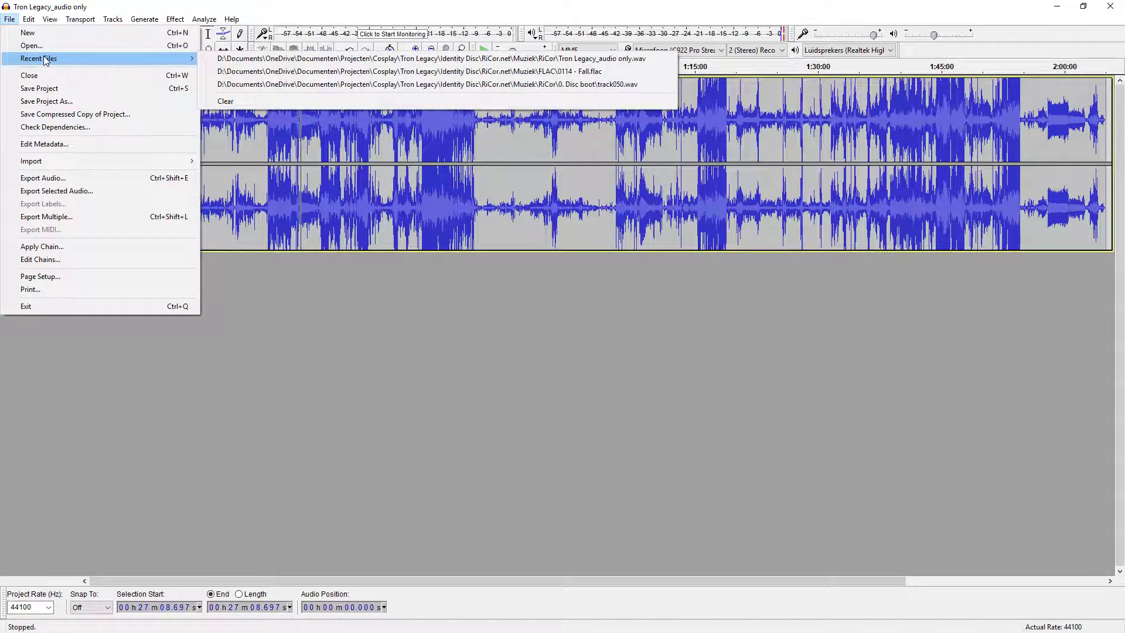
{"action": "left_click", "coordinate": [310, 71]}
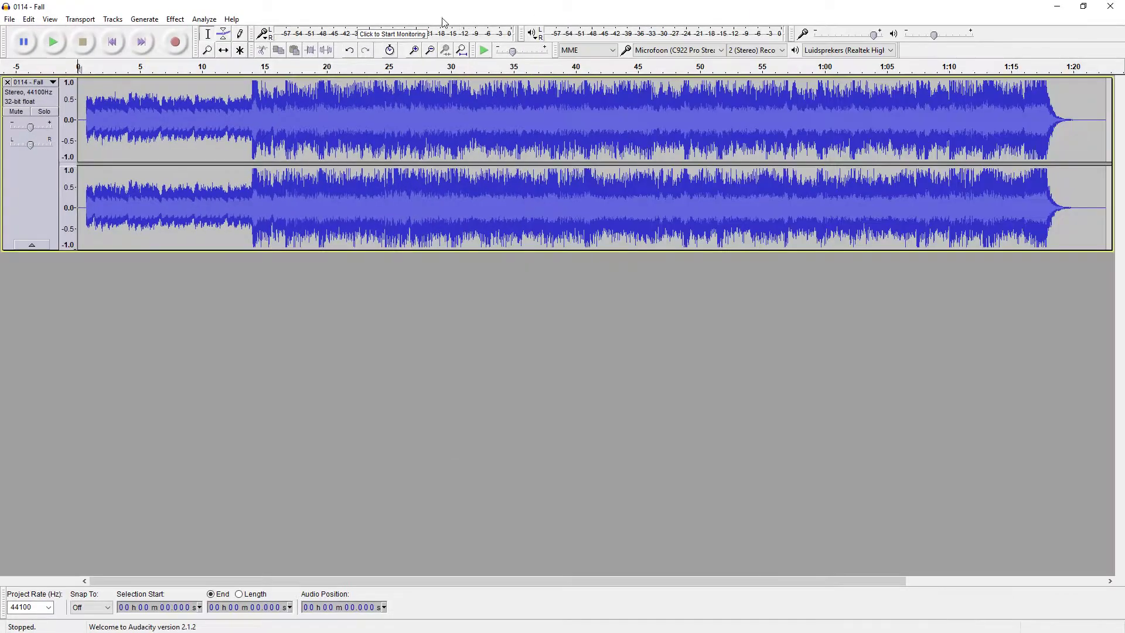
{"action": "left_click", "coordinate": [382, 120]}
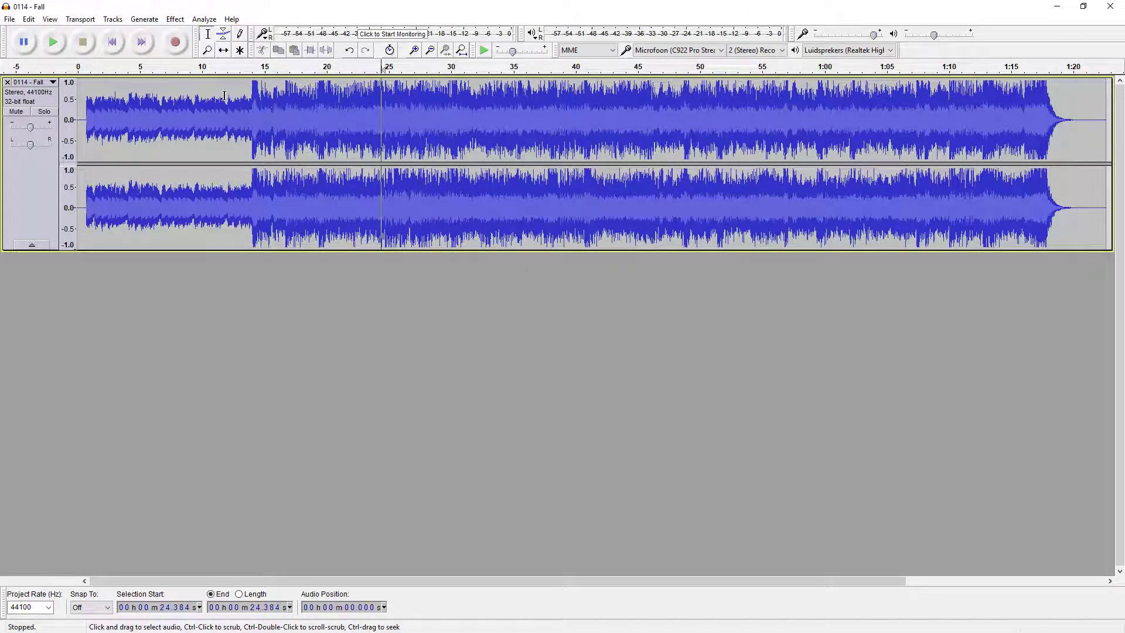
{"action": "left_click", "coordinate": [54, 42]}
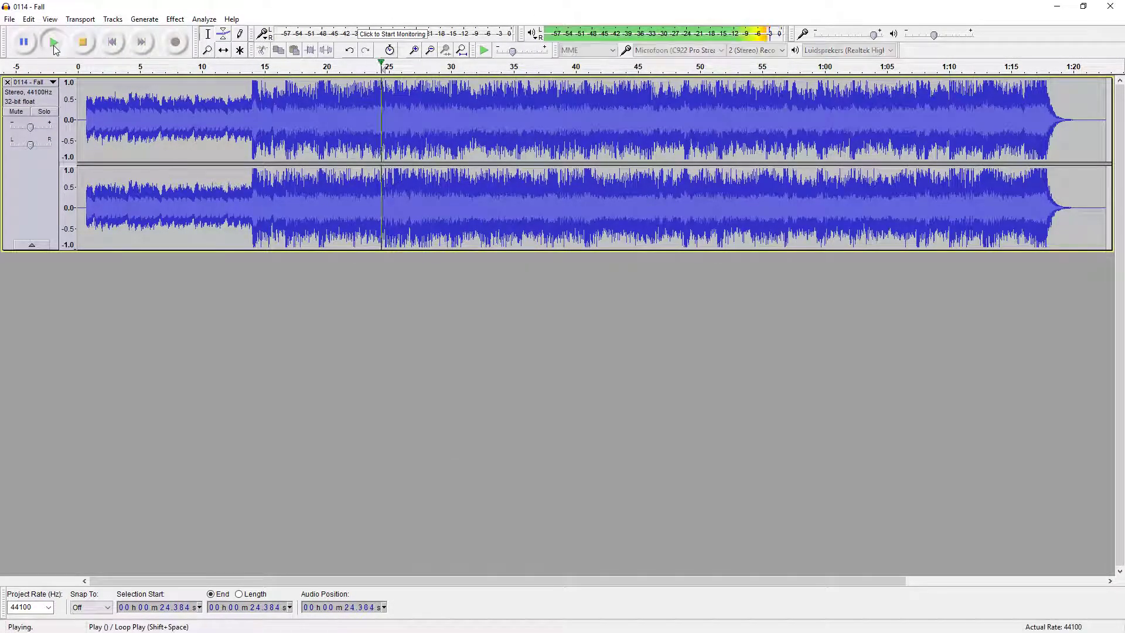
{"action": "left_click", "coordinate": [82, 47]}
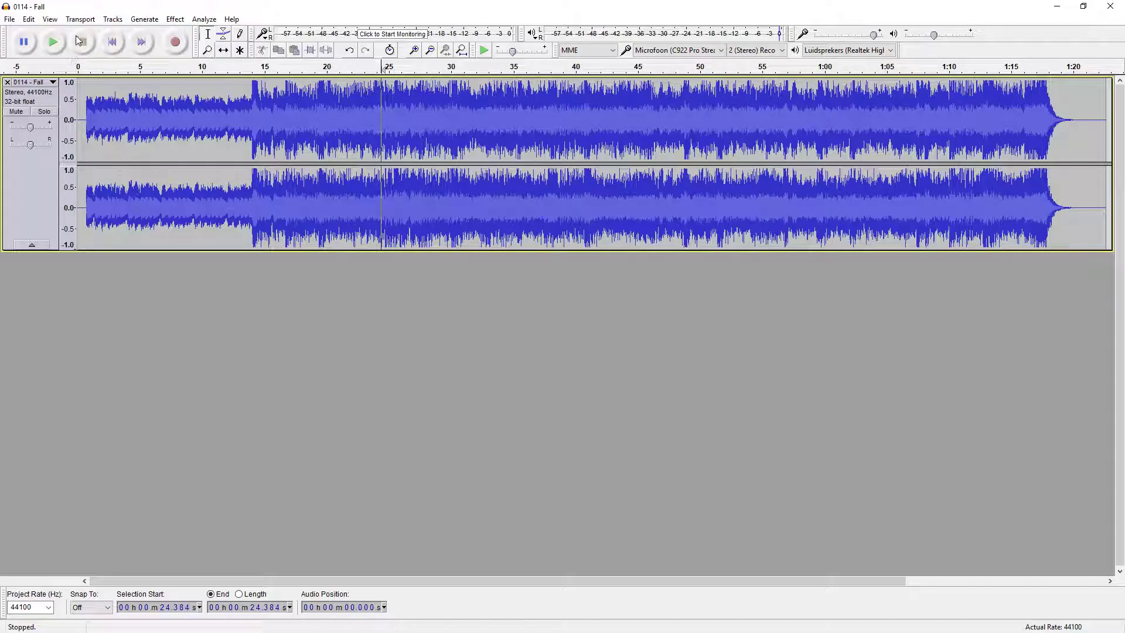
Convert the stereo Fall track to mono and export it as 0114 - Fall.wav in WAV (Microsoft) signed 16-bit PCM, accepting the existing metadata
{"action": "left_click", "coordinate": [113, 19]}
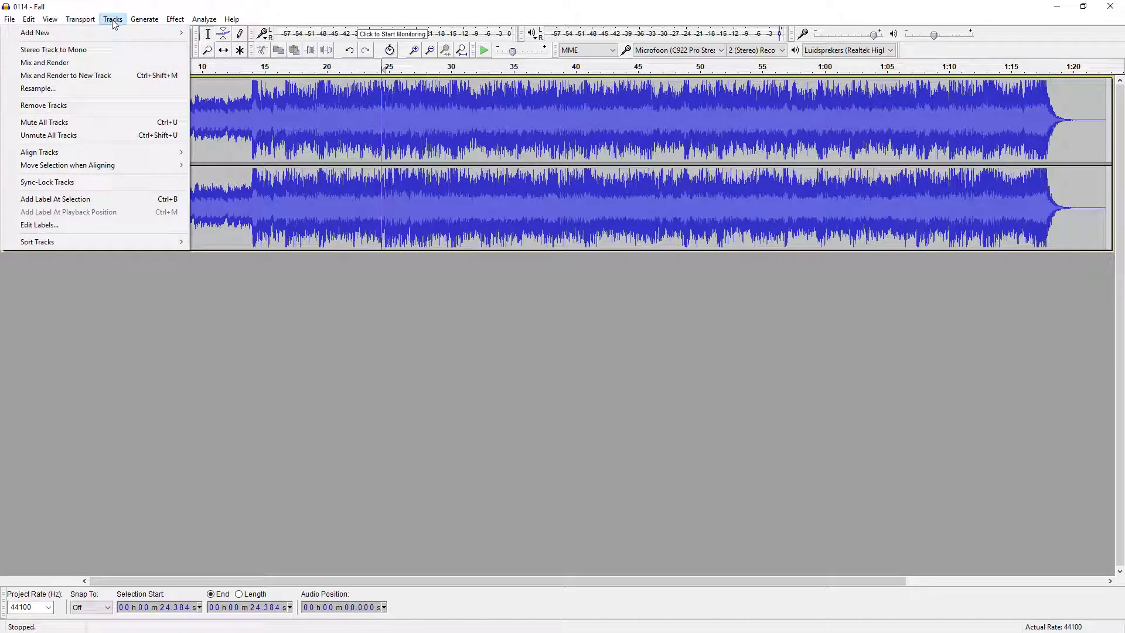
{"action": "left_click", "coordinate": [76, 51]}
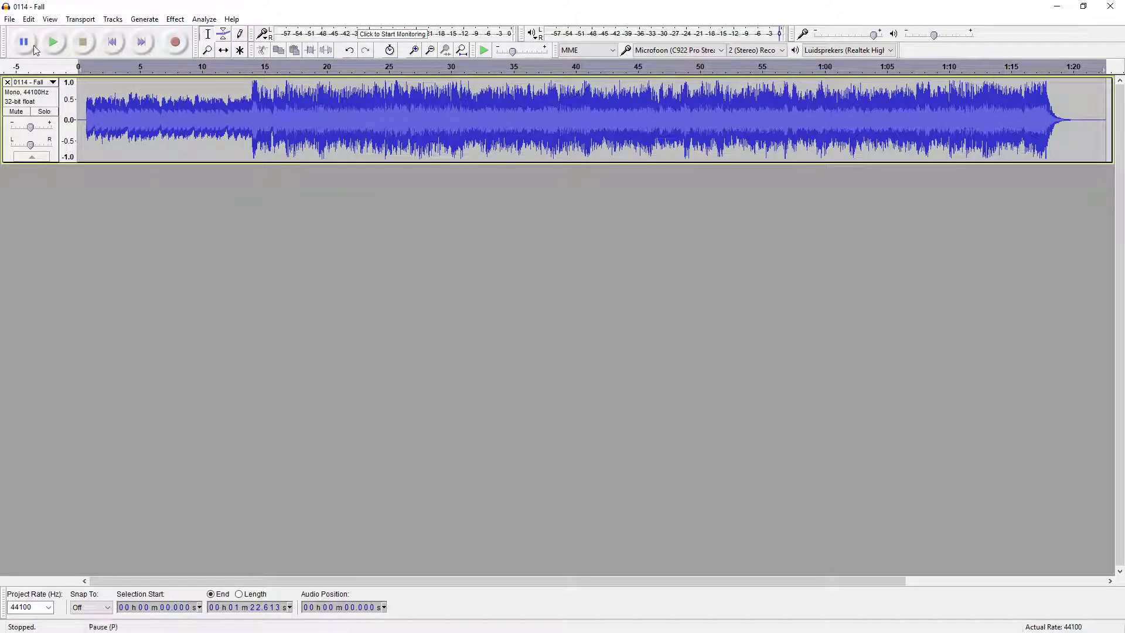
{"action": "left_click", "coordinate": [11, 20]}
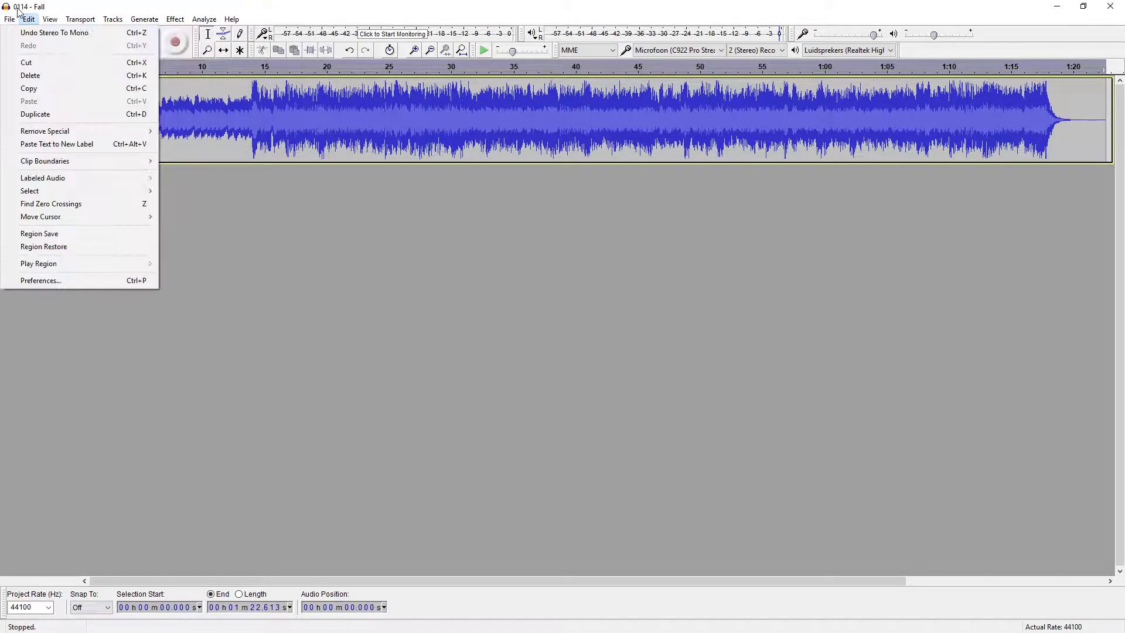
{"action": "left_click", "coordinate": [51, 192]}
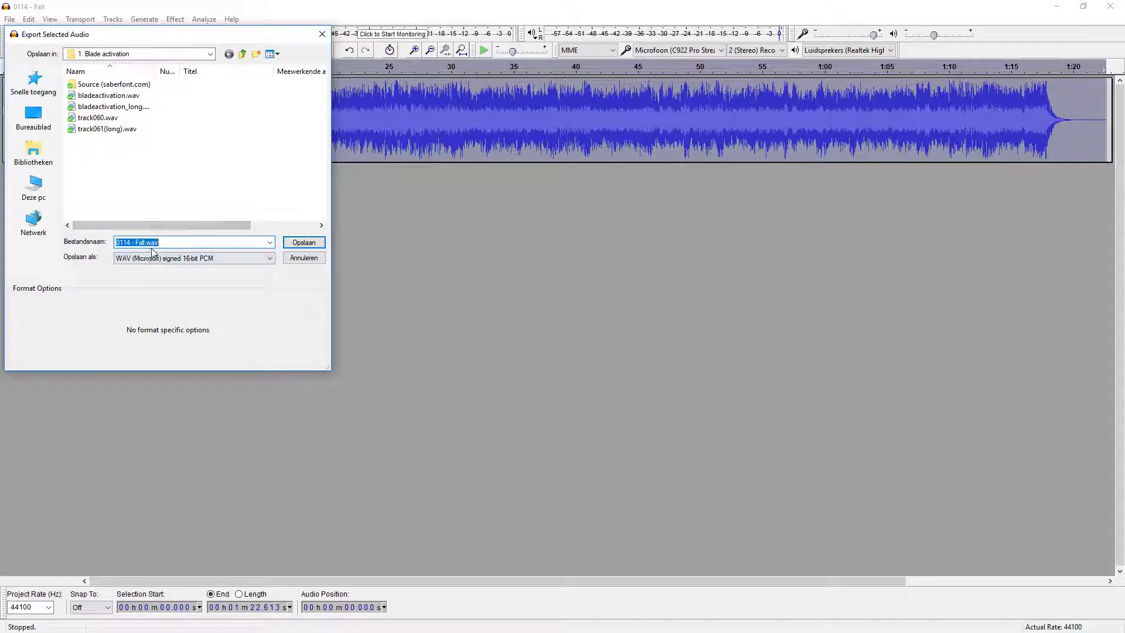
{"action": "left_click", "coordinate": [303, 243]}
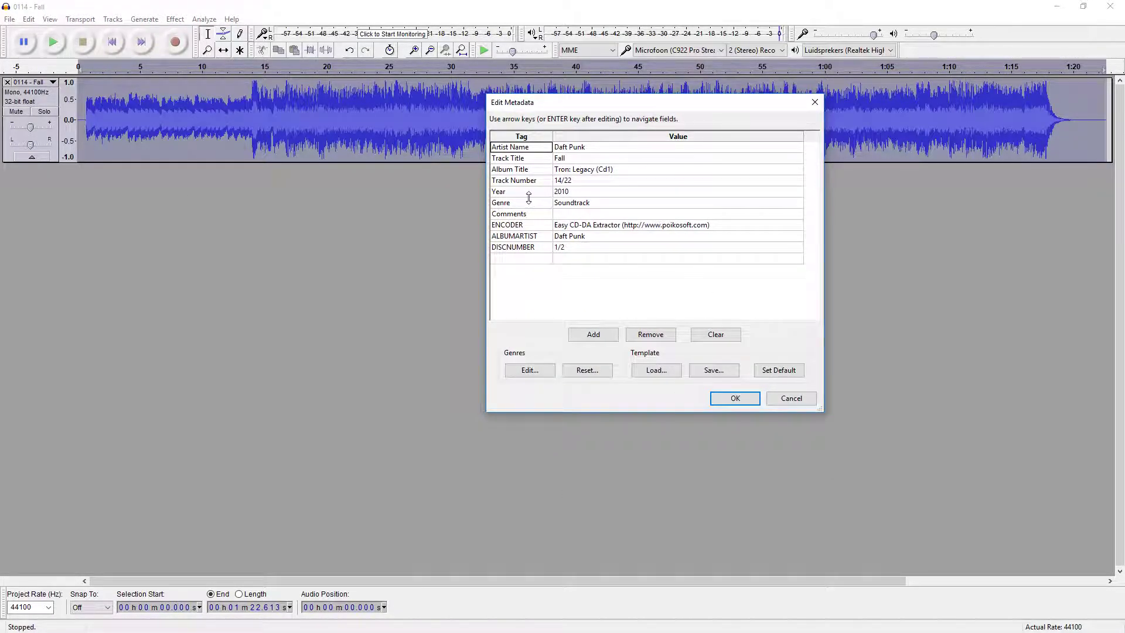
{"action": "left_click", "coordinate": [738, 402]}
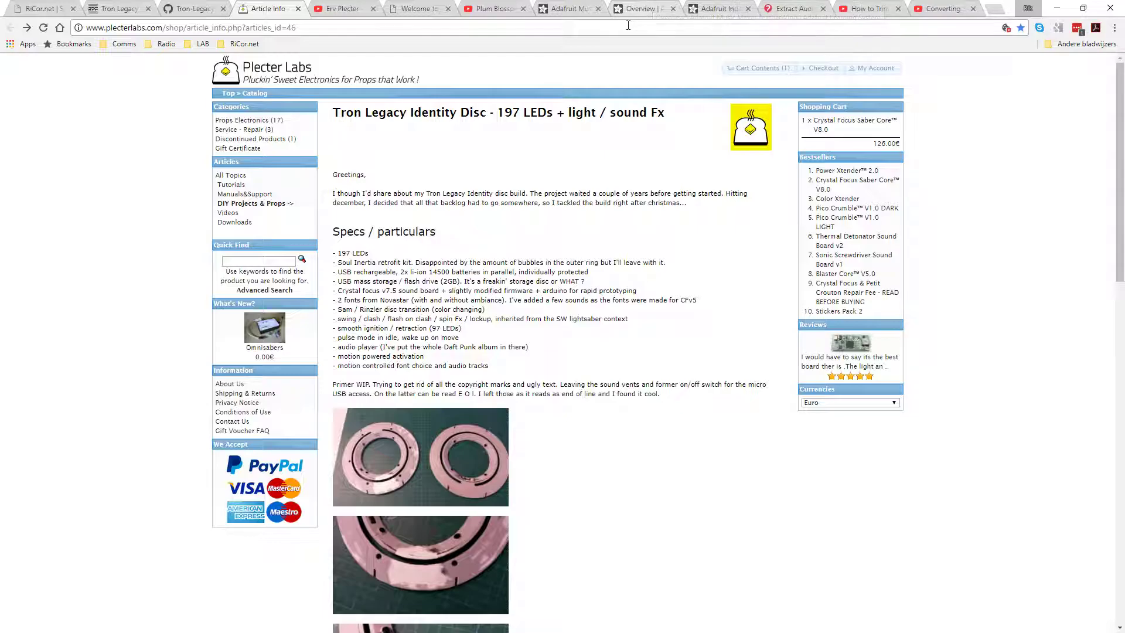
In Chrome, examine the Adafruit Music Maker FeatherWing guide's upload and test section and the product page's specs and technical details
{"action": "left_click", "coordinate": [643, 9]}
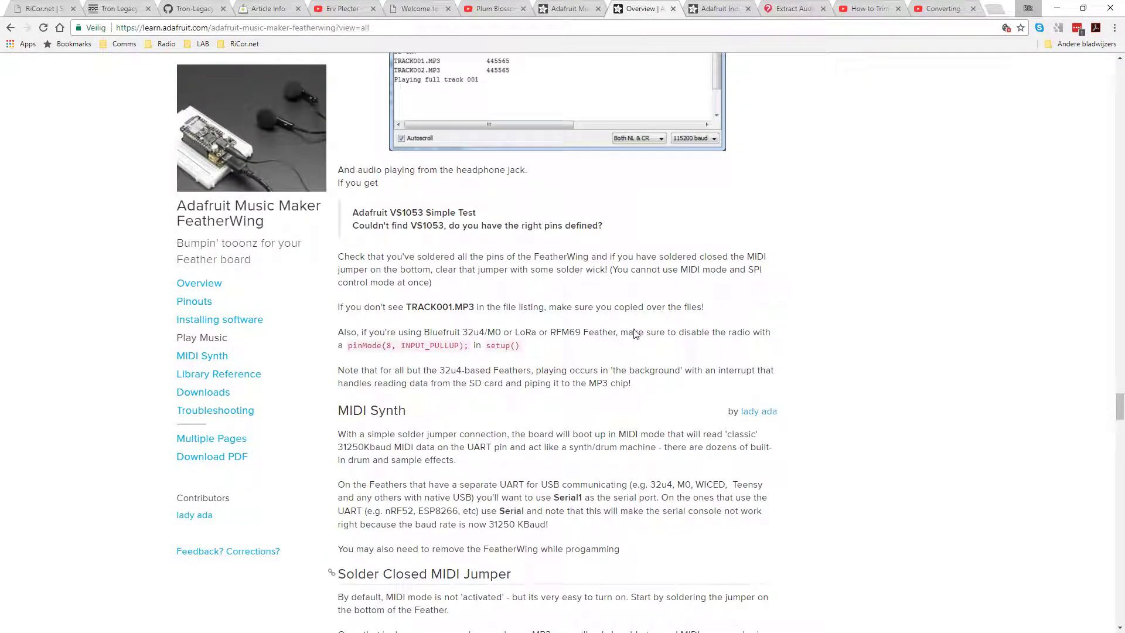
{"action": "scroll", "coordinate": [642, 311], "scroll_direction": "down", "scroll_amount": 5}
{"action": "scroll", "coordinate": [645, 299], "scroll_direction": "up", "scroll_amount": 8}
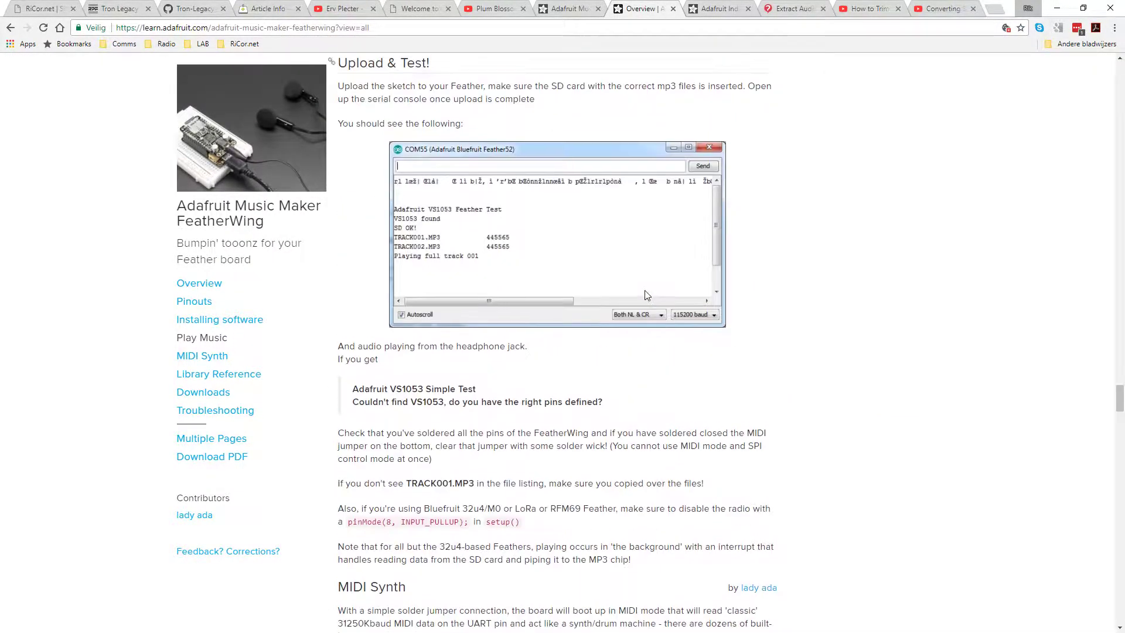
{"action": "scroll", "coordinate": [647, 295], "scroll_direction": "up", "scroll_amount": 3}
{"action": "key", "text": "ctrl+shift+Tab"}
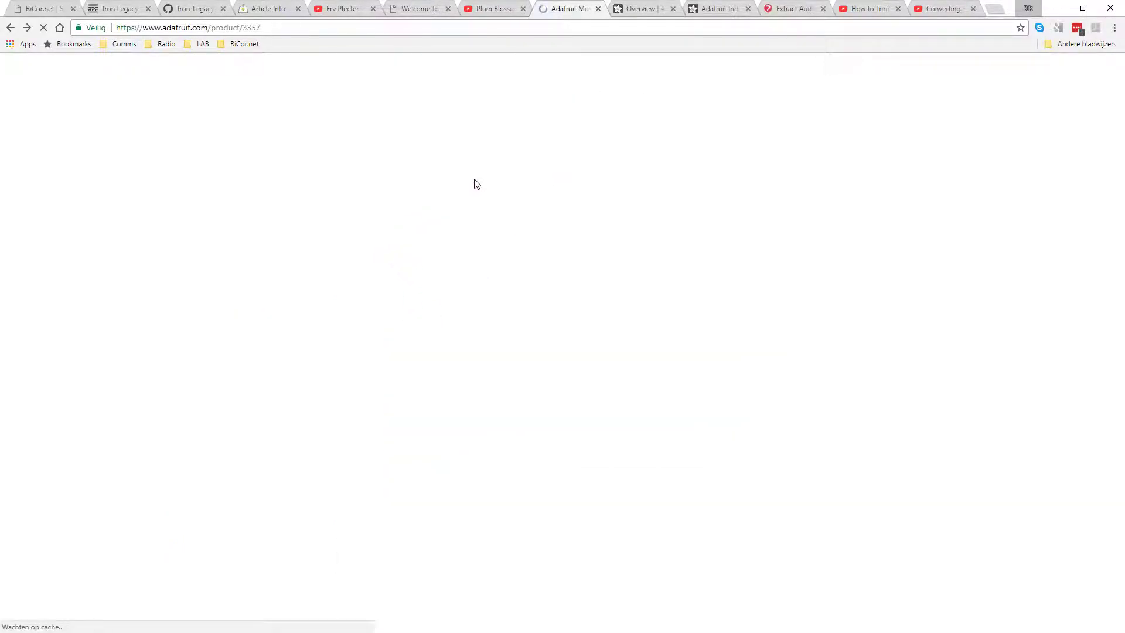
{"action": "scroll", "coordinate": [486, 303], "scroll_direction": "up", "scroll_amount": 20}
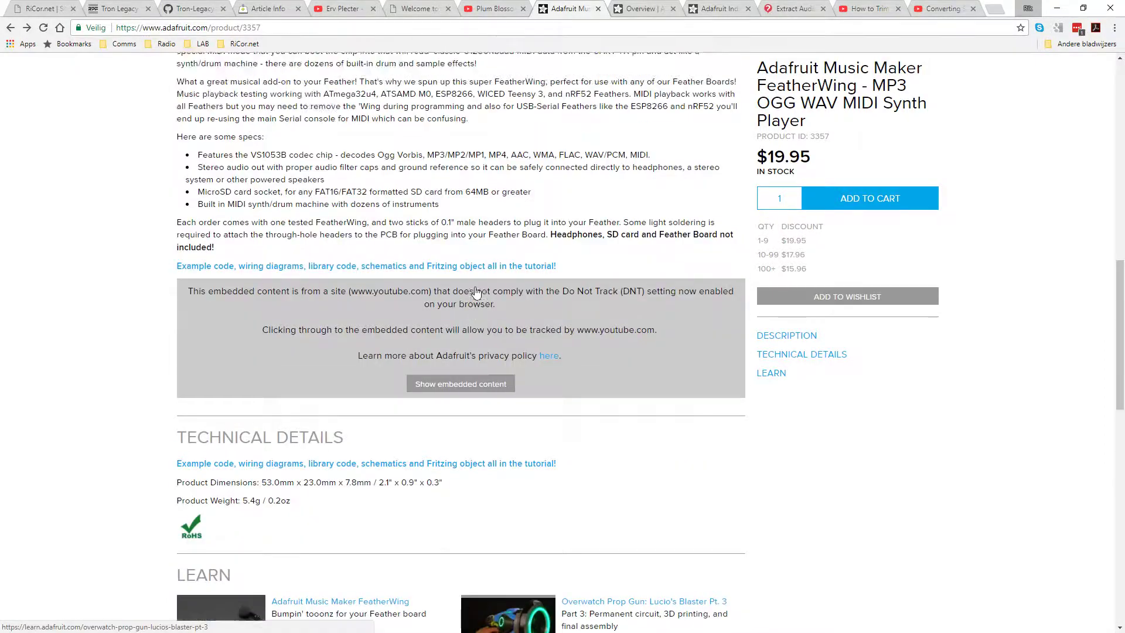
{"action": "scroll", "coordinate": [433, 218], "scroll_direction": "down", "scroll_amount": 15}
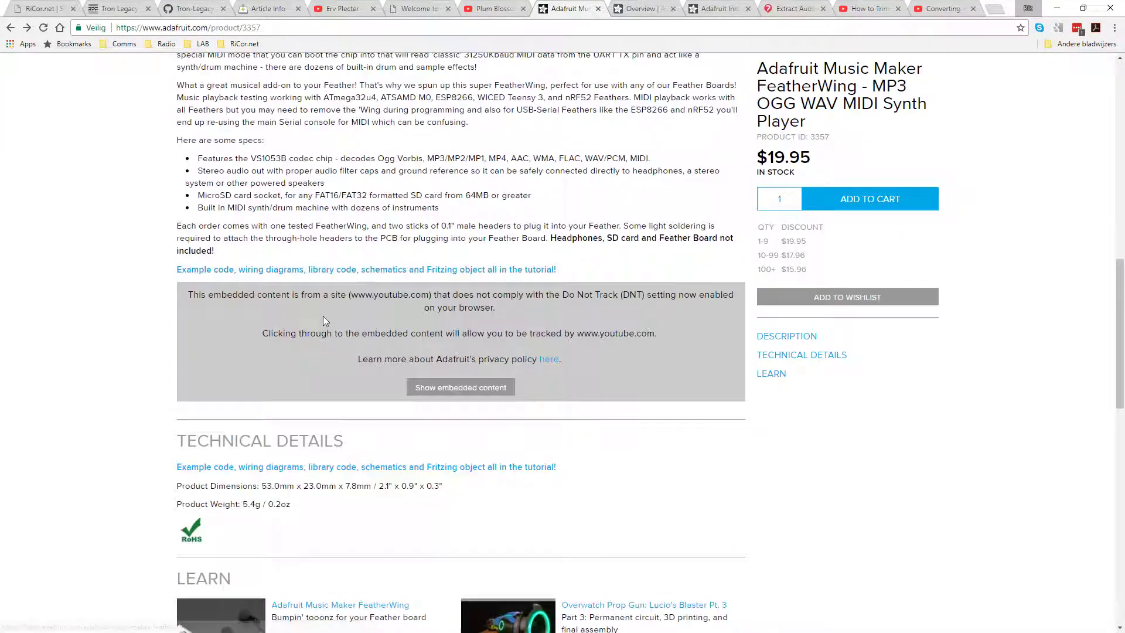
{"action": "scroll", "coordinate": [301, 459], "scroll_direction": "down", "scroll_amount": 1}
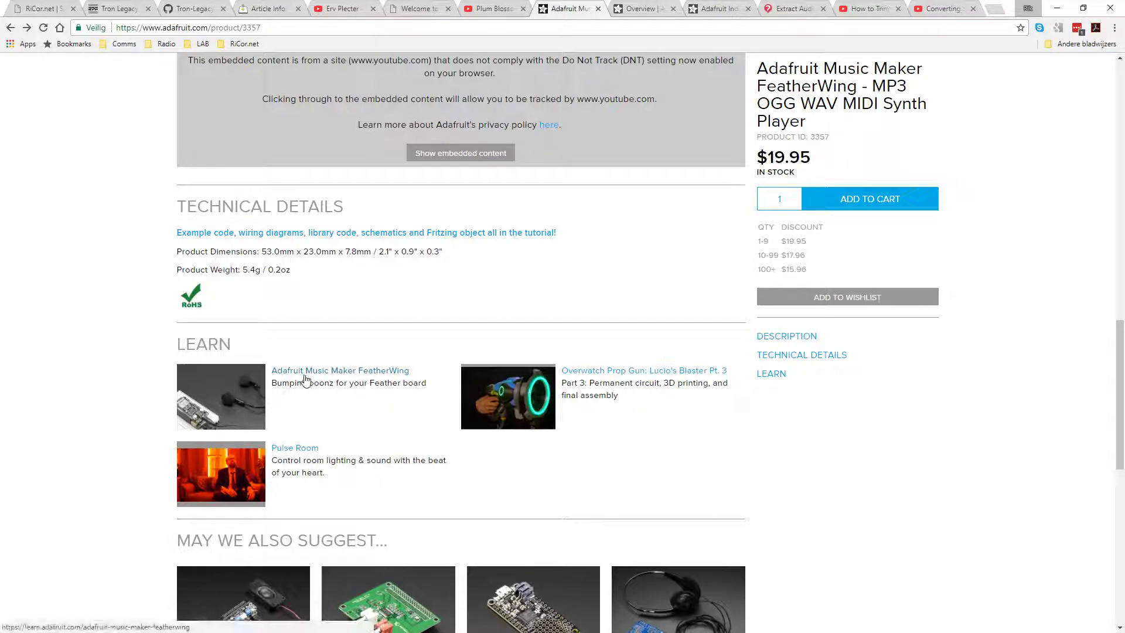
Return to the Music Maker FeatherWing guide, find the SD library file-naming warning in the Play Music section and highlight its text for reading
{"action": "left_click", "coordinate": [651, 11]}
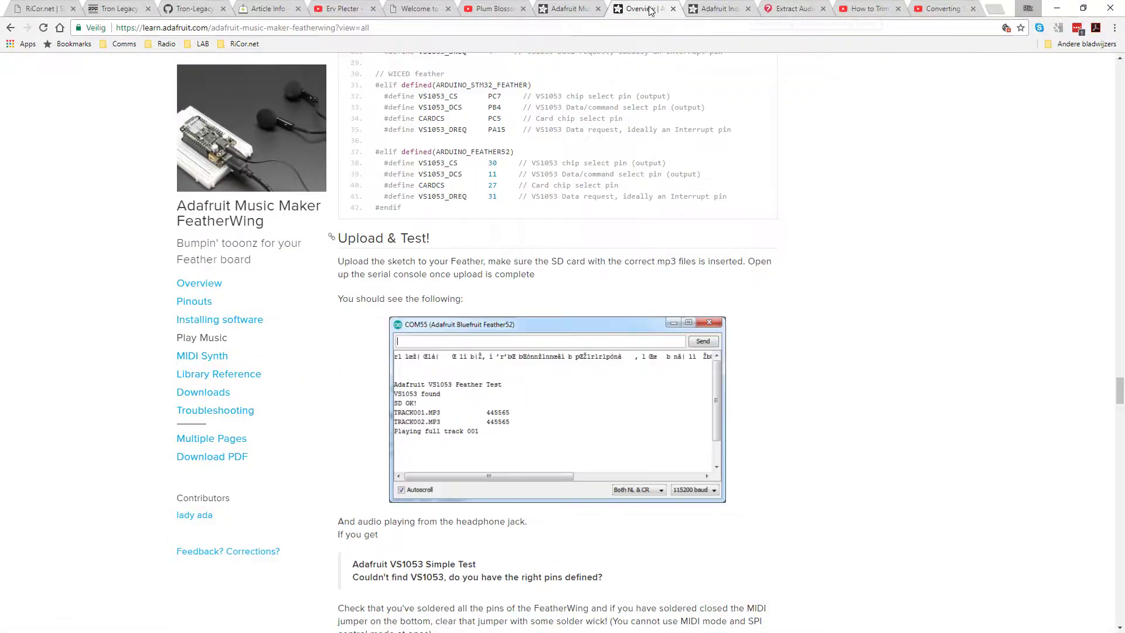
{"action": "scroll", "coordinate": [886, 207], "scroll_direction": "up", "scroll_amount": 8}
{"action": "scroll", "coordinate": [885, 202], "scroll_direction": "down", "scroll_amount": 12}
{"action": "scroll", "coordinate": [877, 193], "scroll_direction": "down", "scroll_amount": 15}
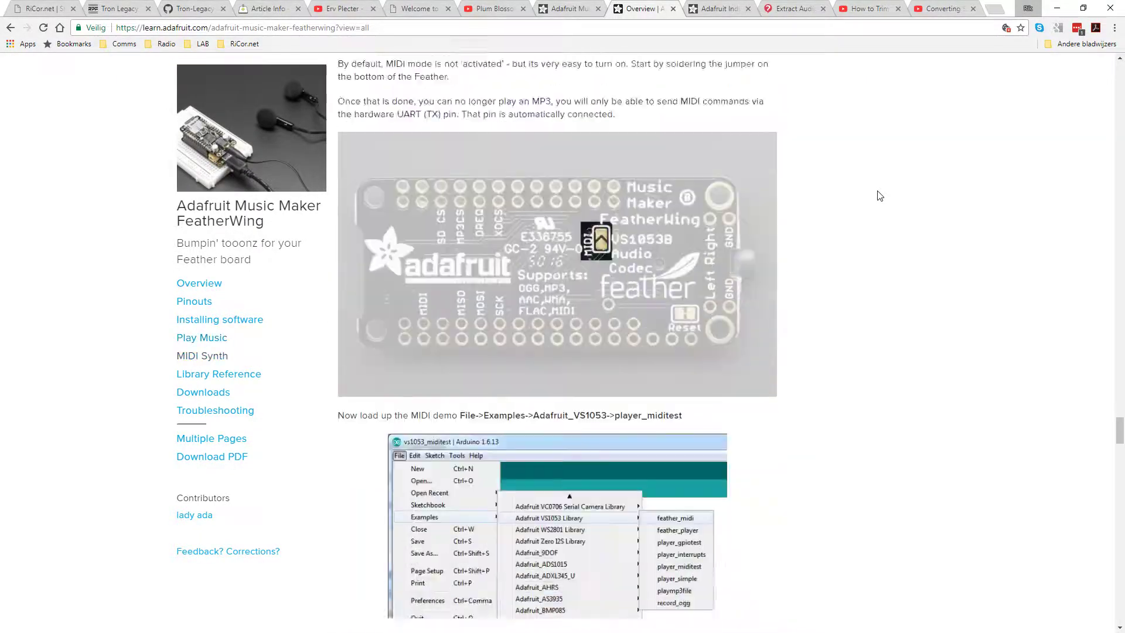
{"action": "scroll", "coordinate": [1123, 420], "scroll_direction": "up", "scroll_amount": 4}
{"action": "left_click_drag", "start_coordinate": [1124, 420], "coordinate": [1106, 353]}
{"action": "scroll", "coordinate": [1106, 353], "scroll_direction": "down", "scroll_amount": 3}
{"action": "left_click_drag", "start_coordinate": [674, 334], "coordinate": [356, 322]}
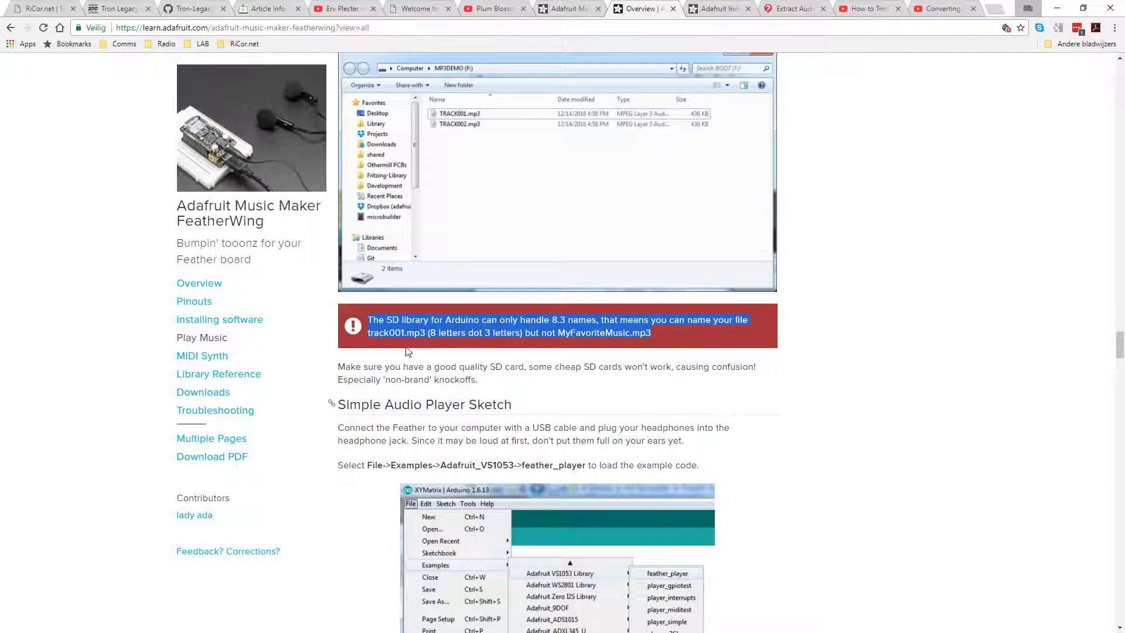
{"action": "left_click", "coordinate": [394, 332]}
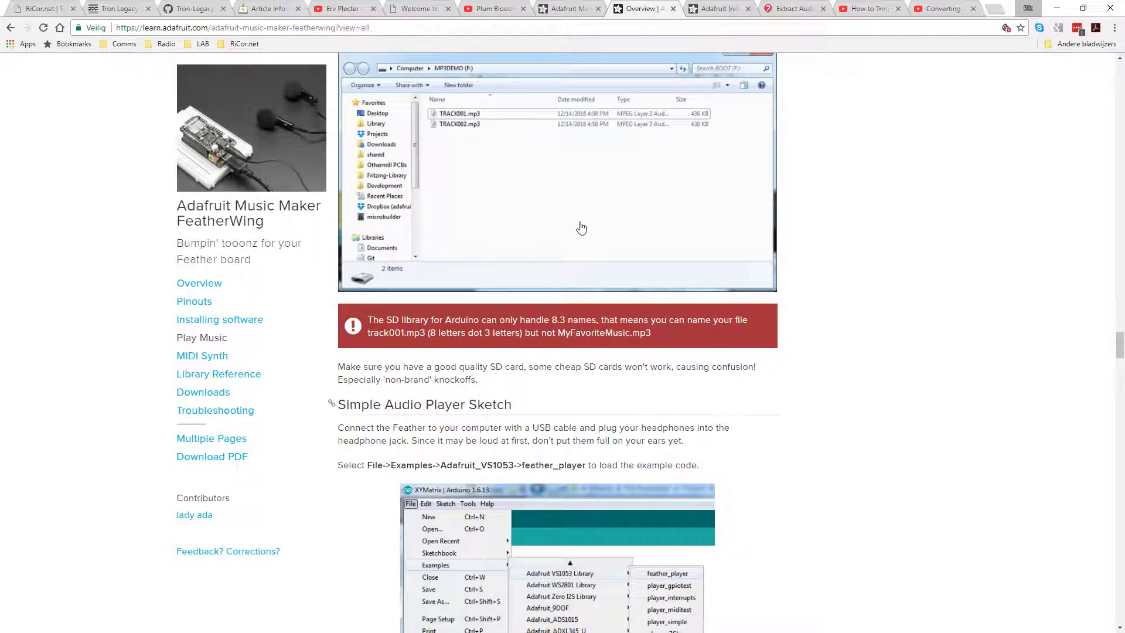
Examine the CCM guide on extracting audio from video files with VLC, from its introduction through the WAV encapsulation instructions
{"action": "left_click", "coordinate": [793, 8]}
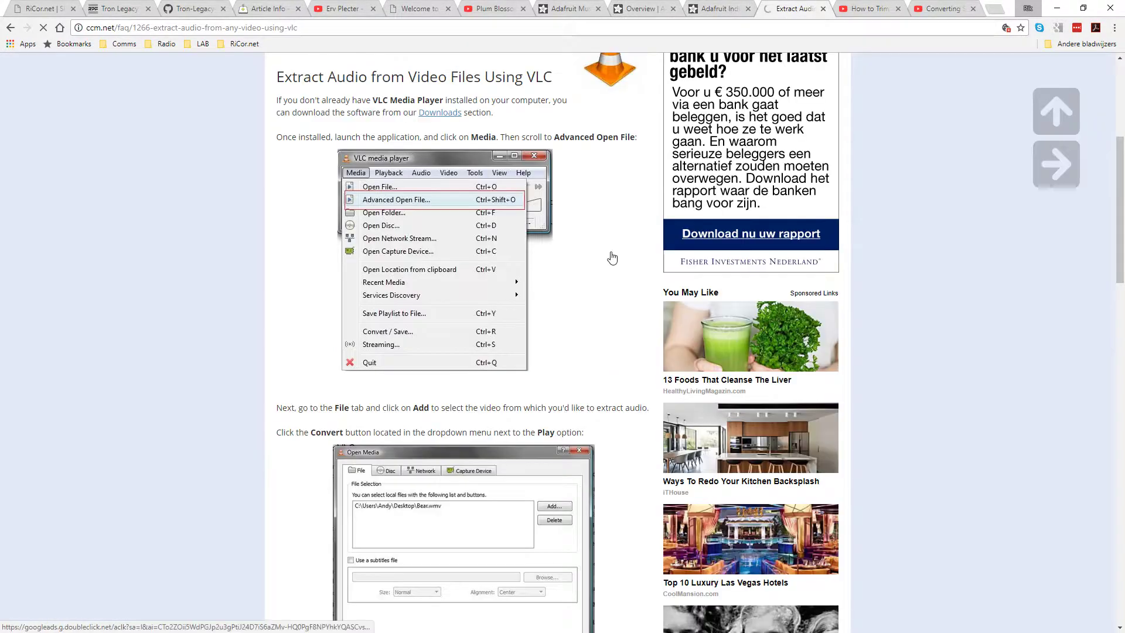
{"action": "scroll", "coordinate": [578, 270], "scroll_direction": "up", "scroll_amount": 4}
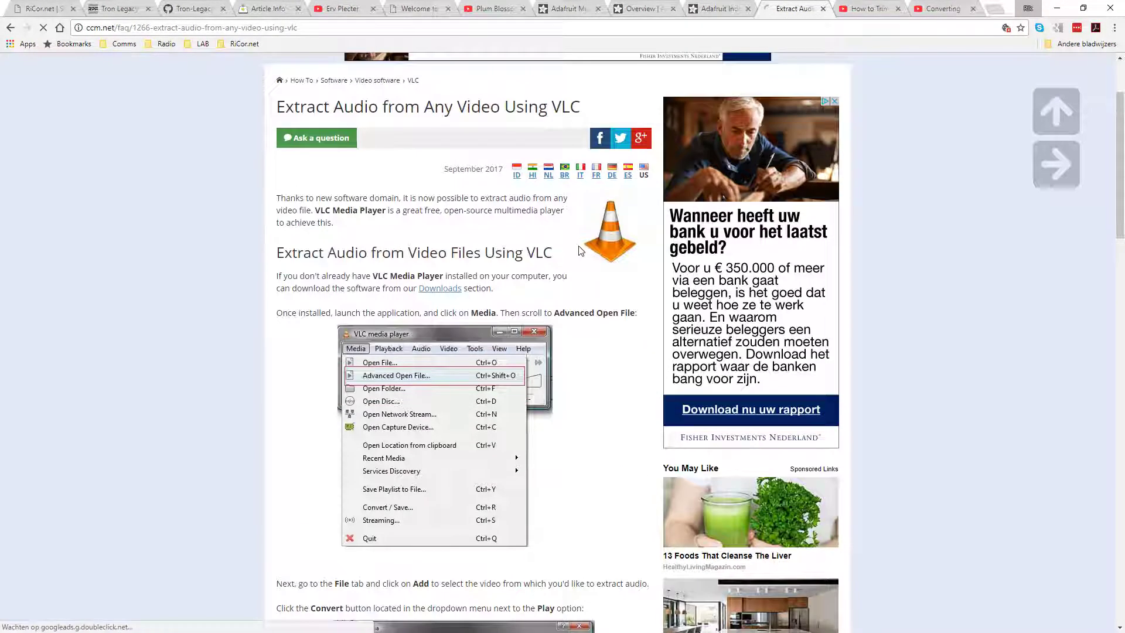
{"action": "scroll", "coordinate": [592, 417], "scroll_direction": "down", "scroll_amount": 2}
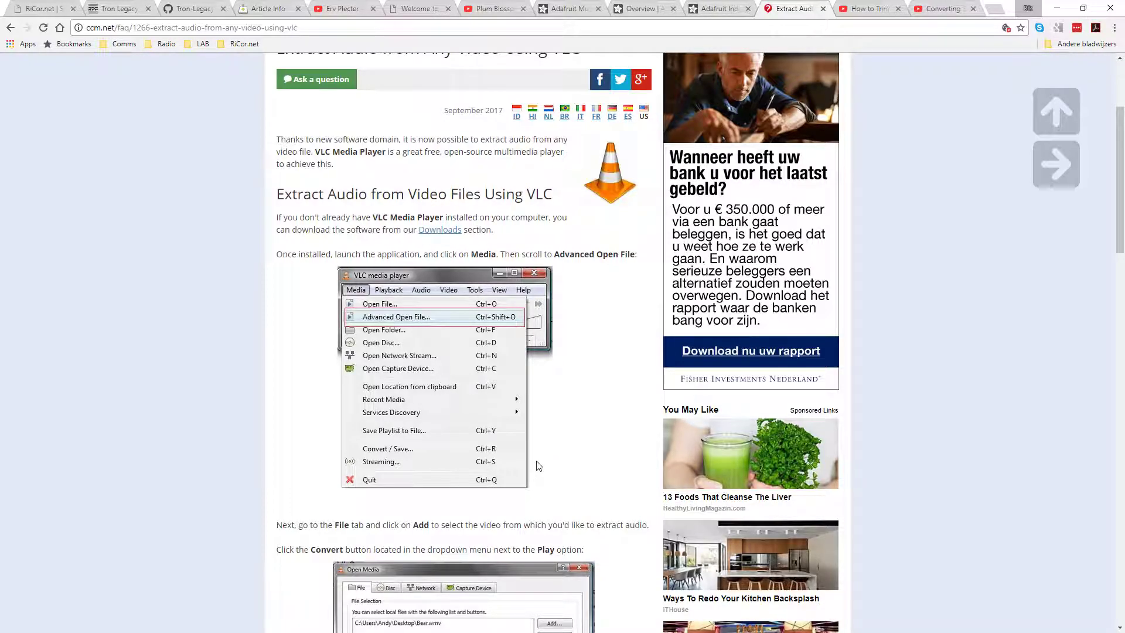
{"action": "scroll", "coordinate": [563, 435], "scroll_direction": "down", "scroll_amount": 5}
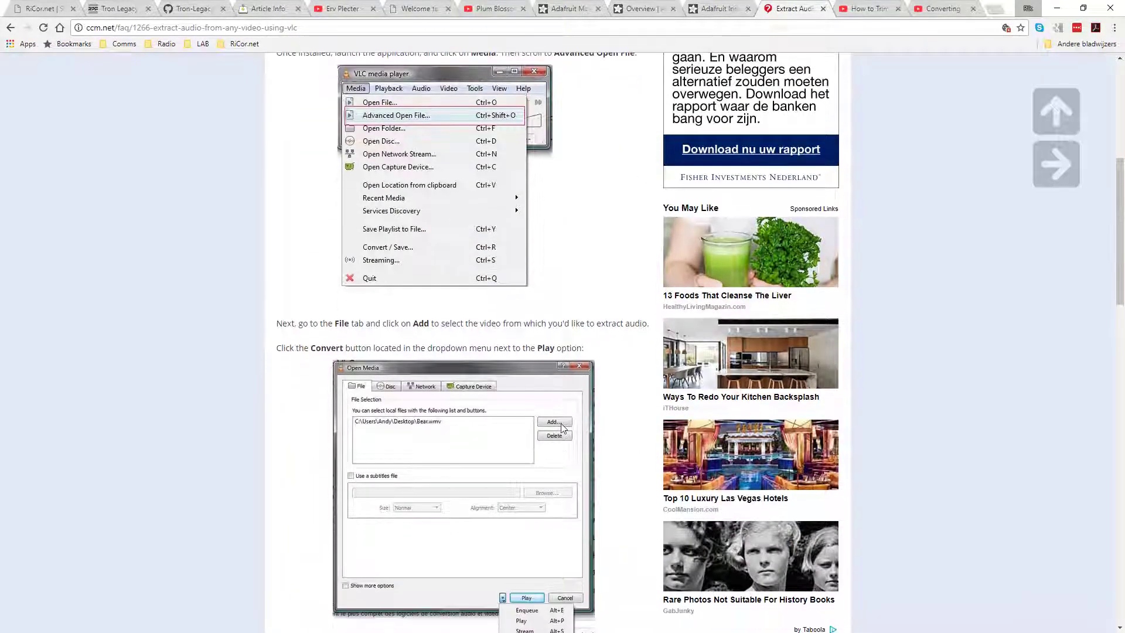
{"action": "scroll", "coordinate": [563, 427], "scroll_direction": "down", "scroll_amount": 6}
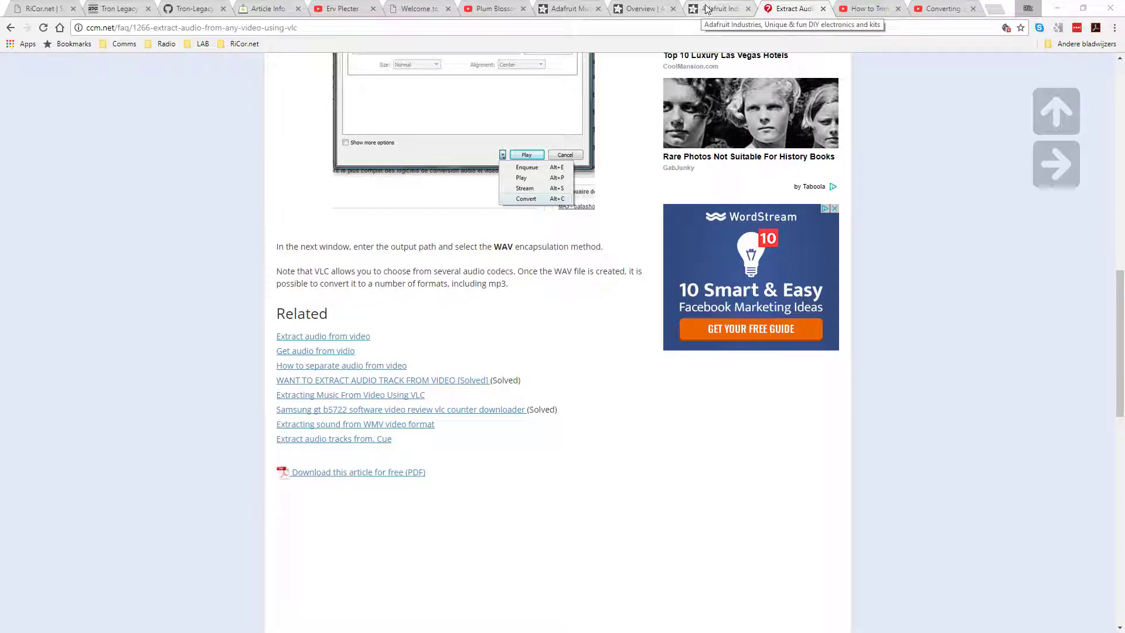
Review the YouTube pages of the How to Trim Audio in Audacity and Converting Stereo to Mono in Audacity tutorials
{"action": "left_click", "coordinate": [866, 11]}
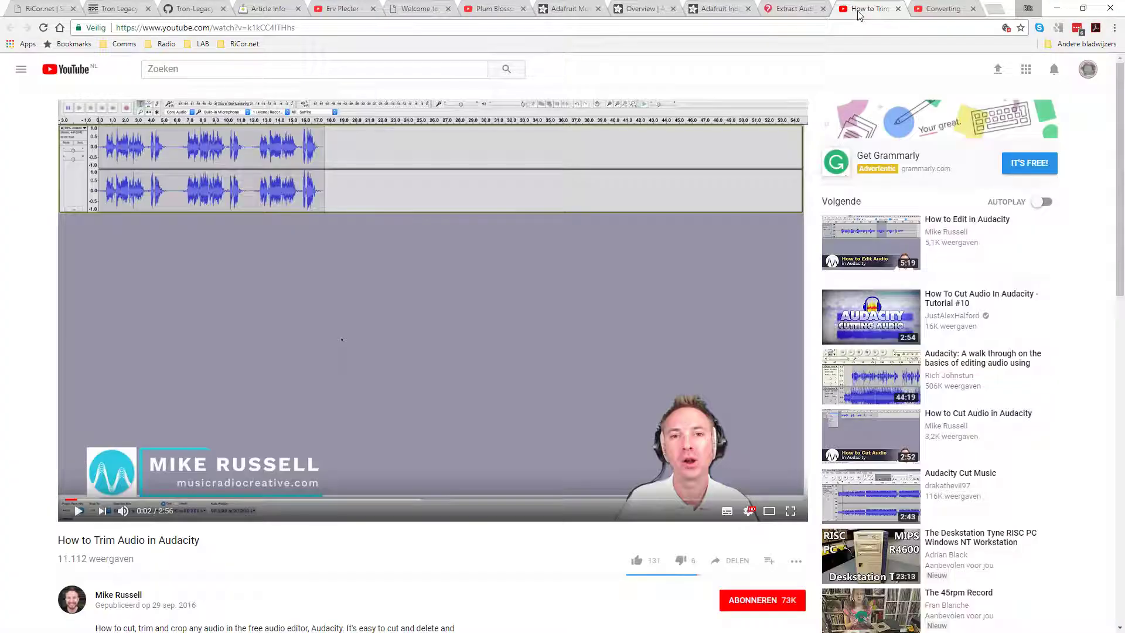
{"action": "scroll", "coordinate": [308, 564], "scroll_direction": "down", "scroll_amount": 1}
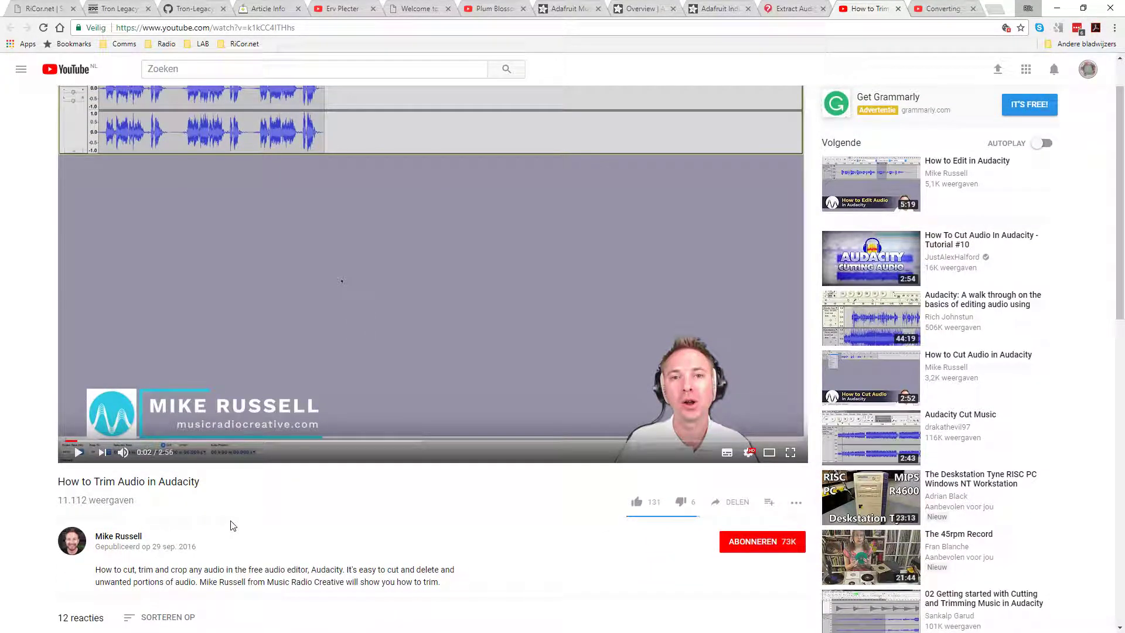
{"action": "scroll", "coordinate": [229, 526], "scroll_direction": "up", "scroll_amount": 1}
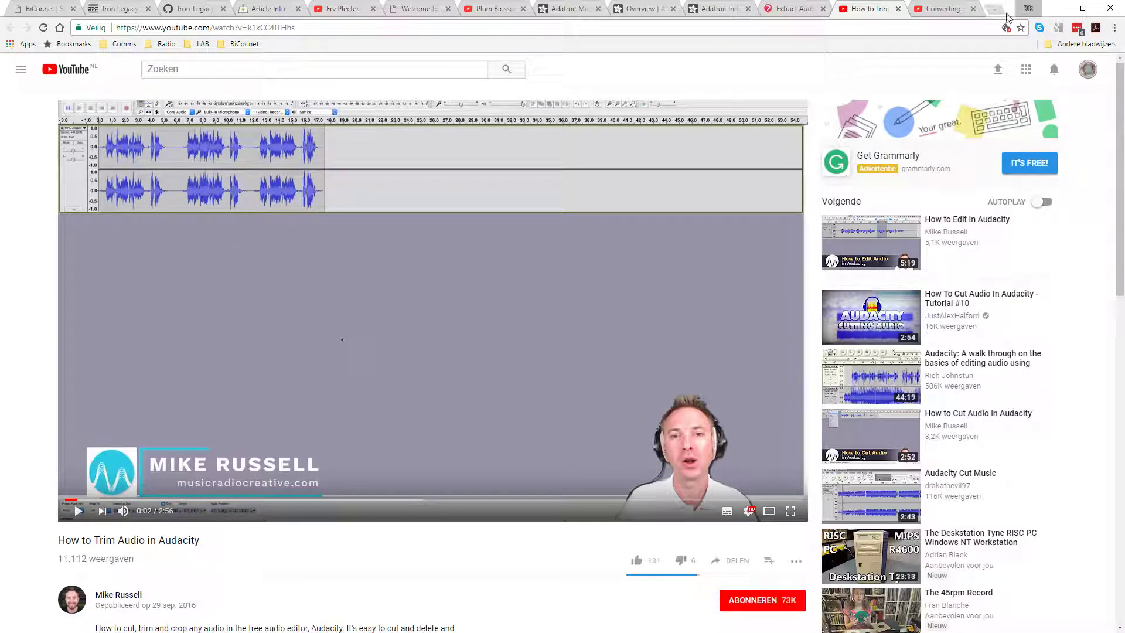
{"action": "left_click", "coordinate": [945, 9]}
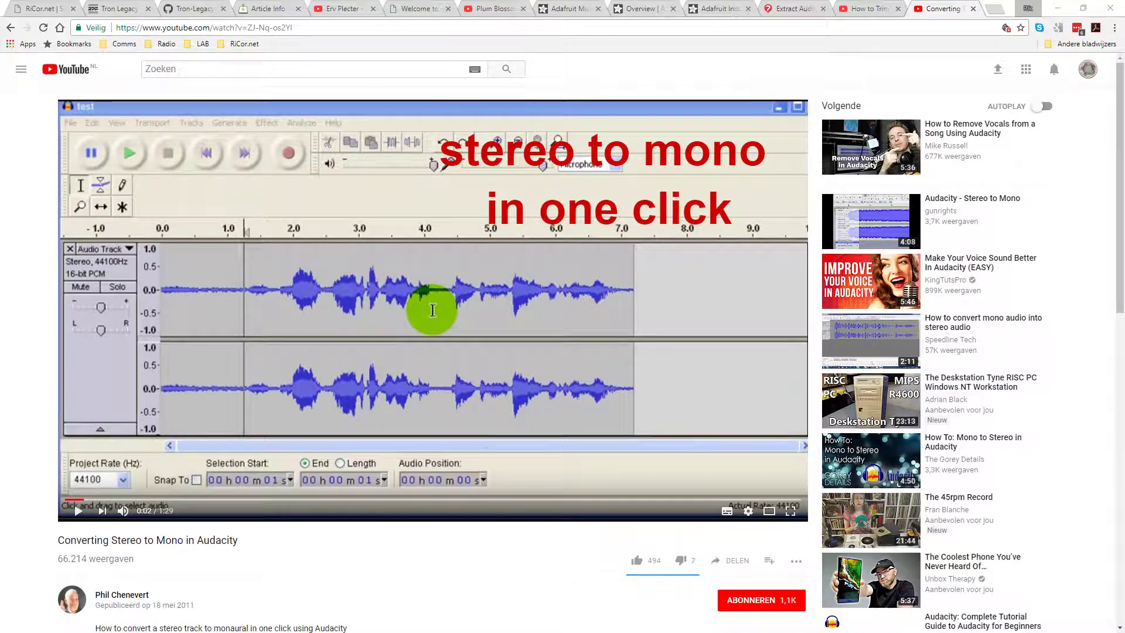
In File Explorer, open TRONLegacyDISC_CF5_WAV and its TRON Legacy - Disc Only subfolder, and look through the WAV files
{"action": "key", "text": "alt+Tab"}
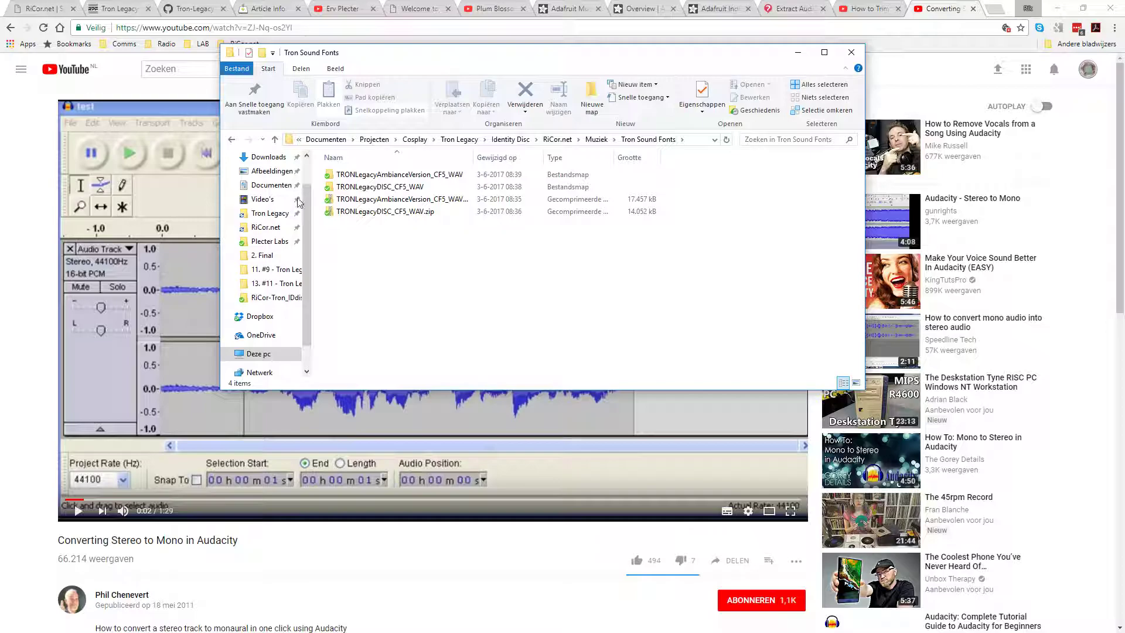
{"action": "left_click", "coordinate": [385, 186]}
{"action": "double_click", "coordinate": [385, 186]}
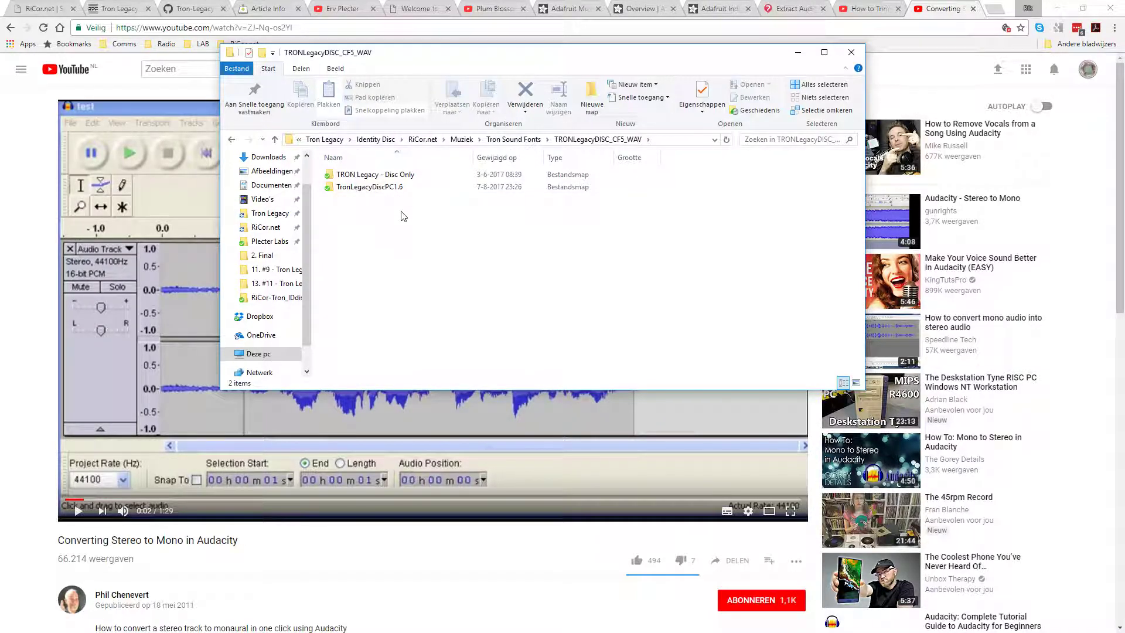
{"action": "left_click", "coordinate": [397, 177]}
{"action": "double_click", "coordinate": [397, 175]}
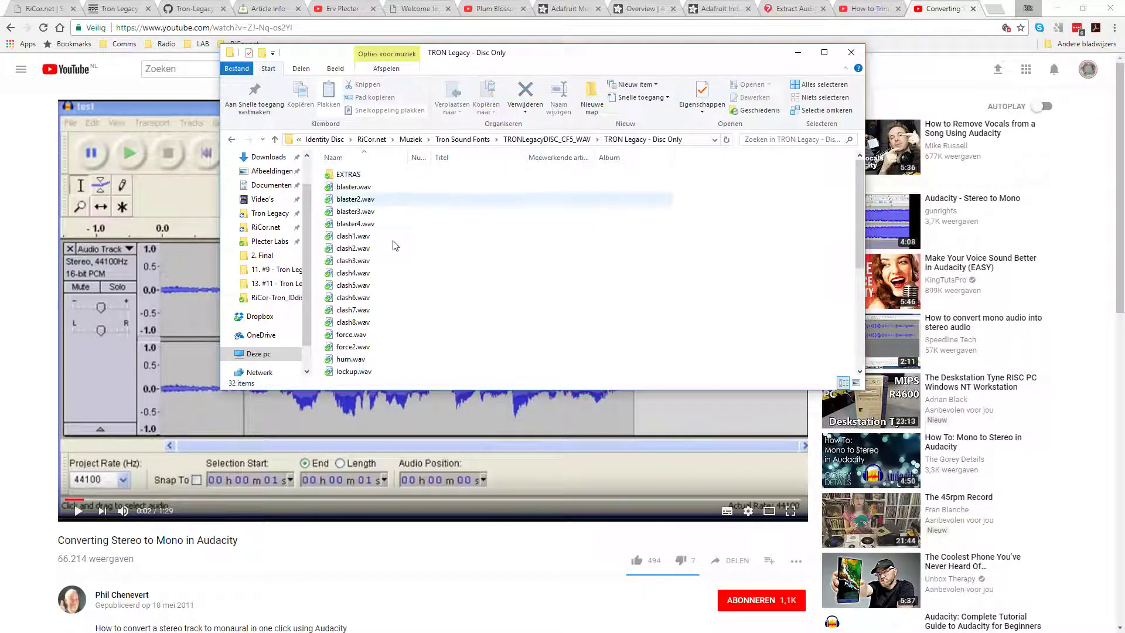
{"action": "scroll", "coordinate": [393, 346], "scroll_direction": "down", "scroll_amount": 3}
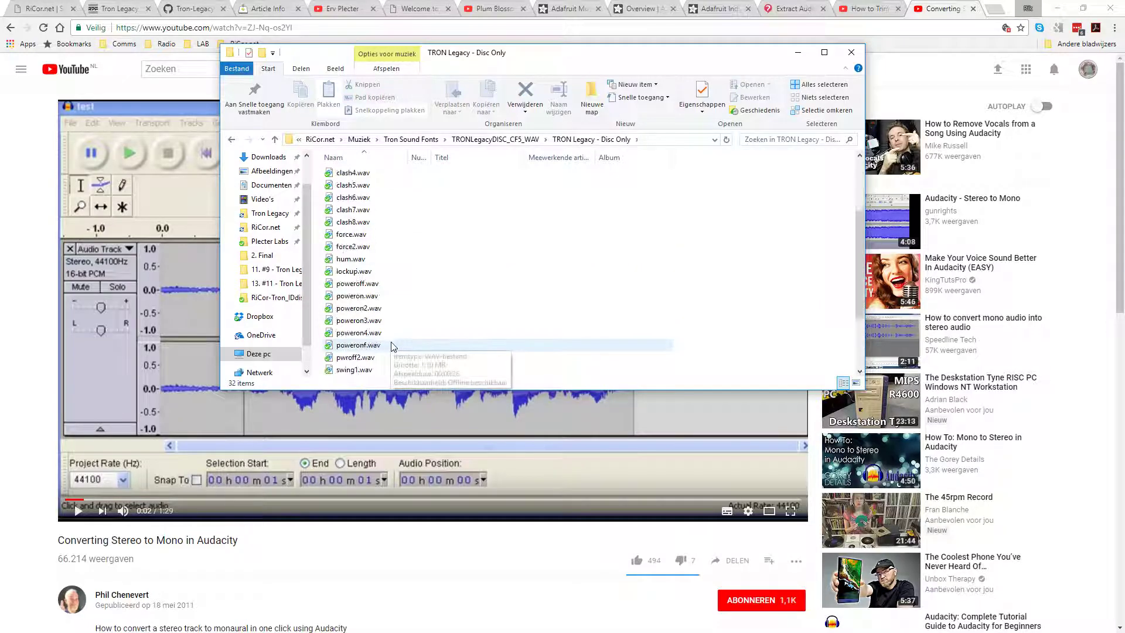
Play the sound files poweron2.wav and hum.wav from the TRON Legacy - Disc Only folder
{"action": "left_click", "coordinate": [371, 311]}
{"action": "double_click", "coordinate": [371, 311]}
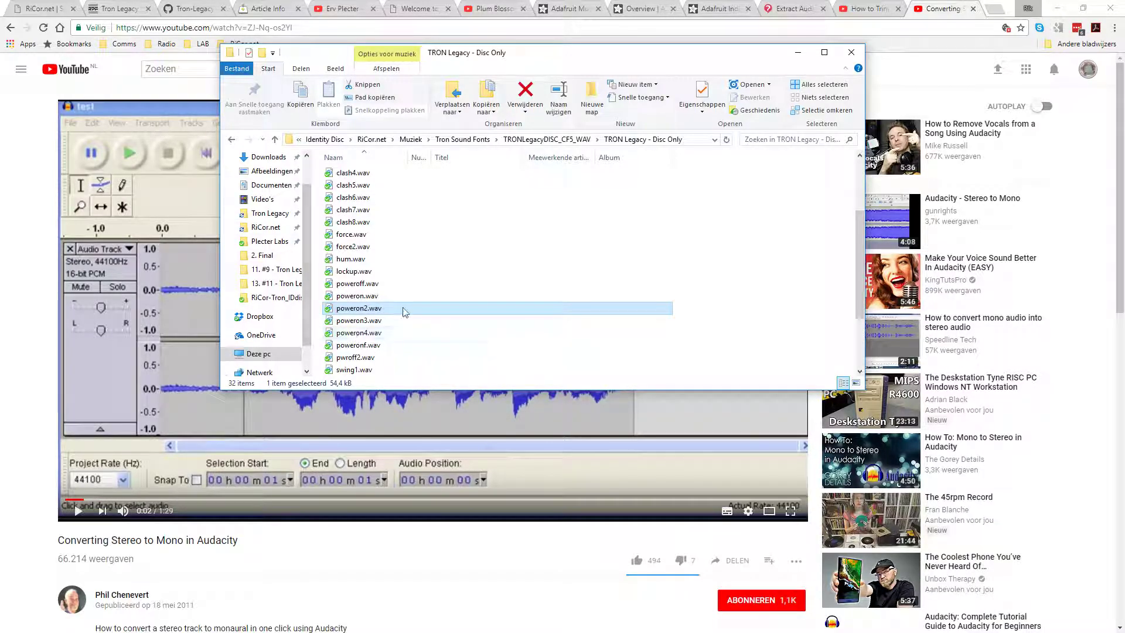
{"action": "double_click", "coordinate": [362, 261]}
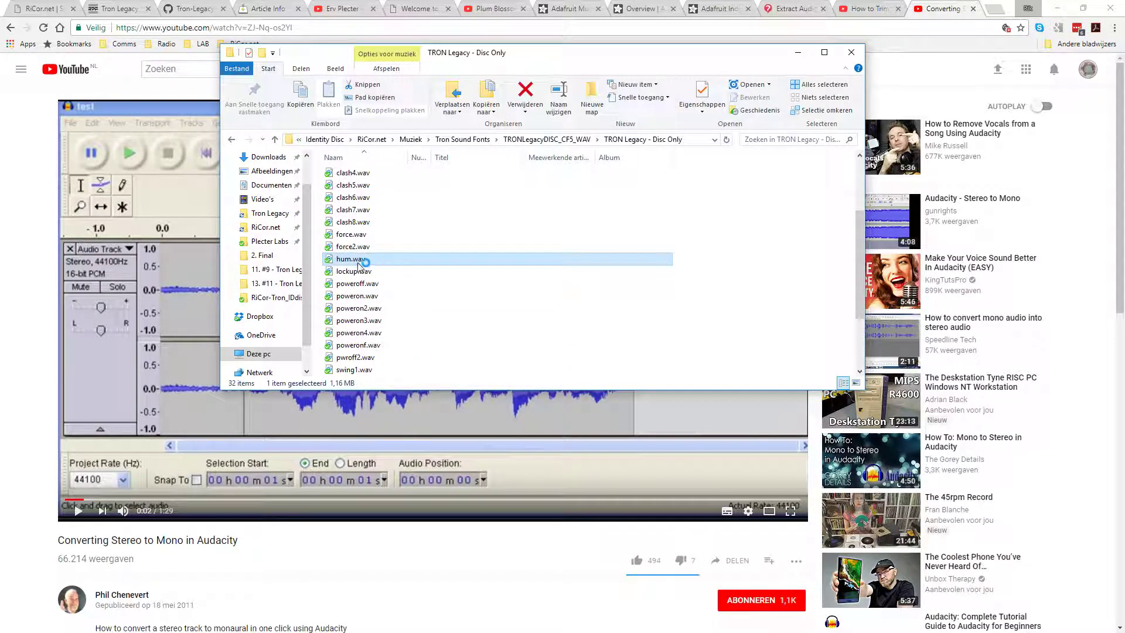
{"action": "right_click", "coordinate": [48, 276]}
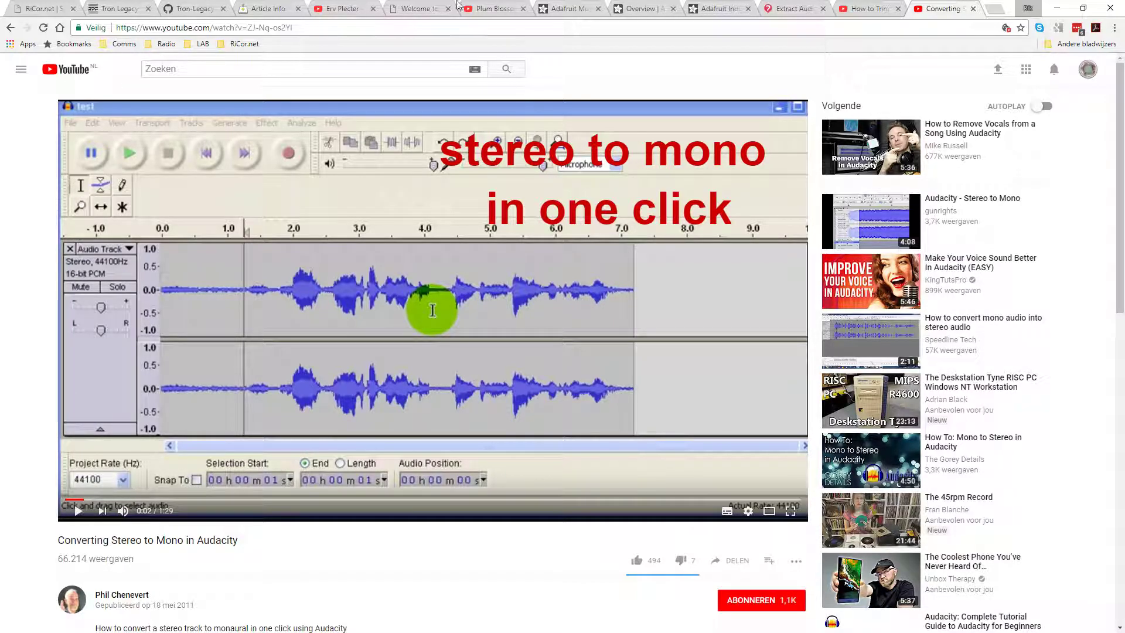
In Chrome, bring up the SaberFont search results for tron legacy
{"action": "left_click", "coordinate": [419, 8]}
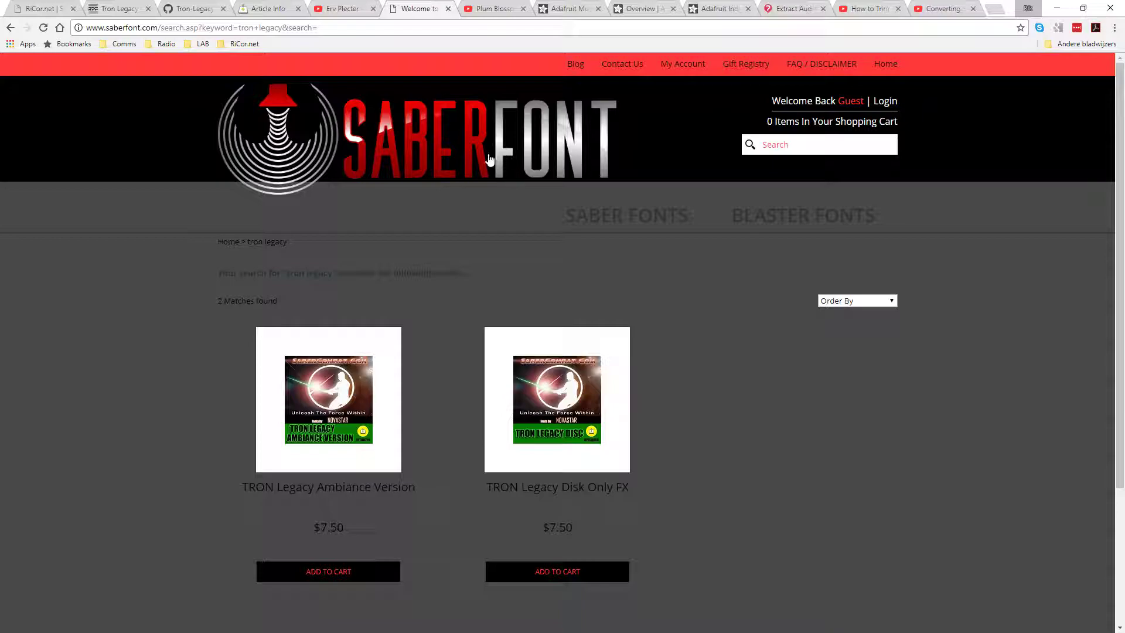